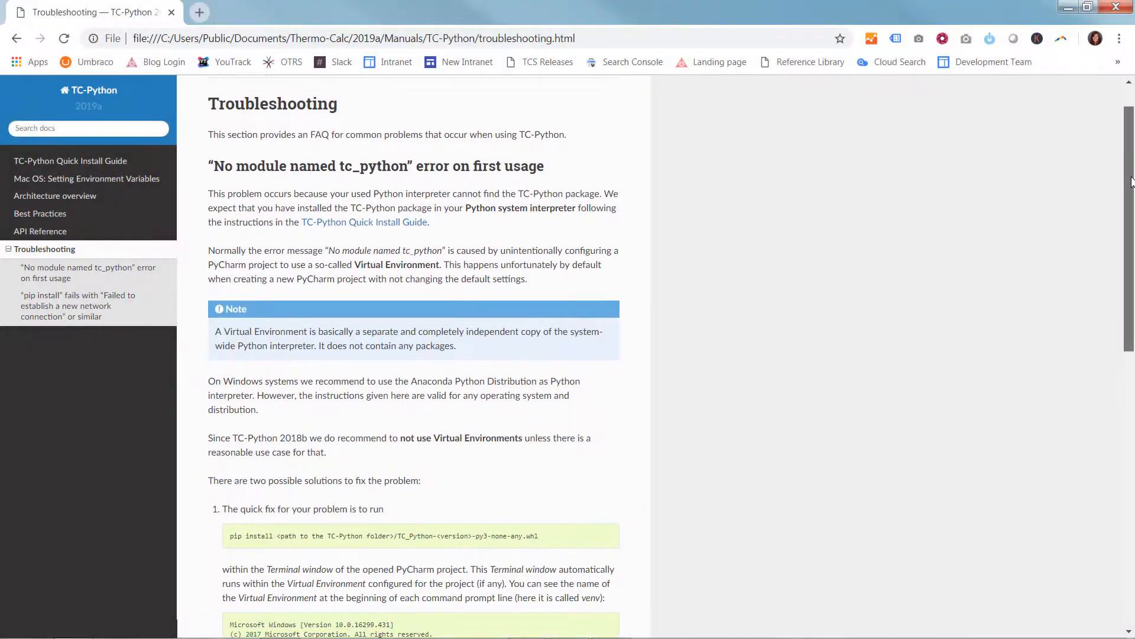
# Look through the TC-Python troubleshooting page and the download pages for PyCharm and Thermo-Calc
pyautogui.scroll(-4, 414, 355)
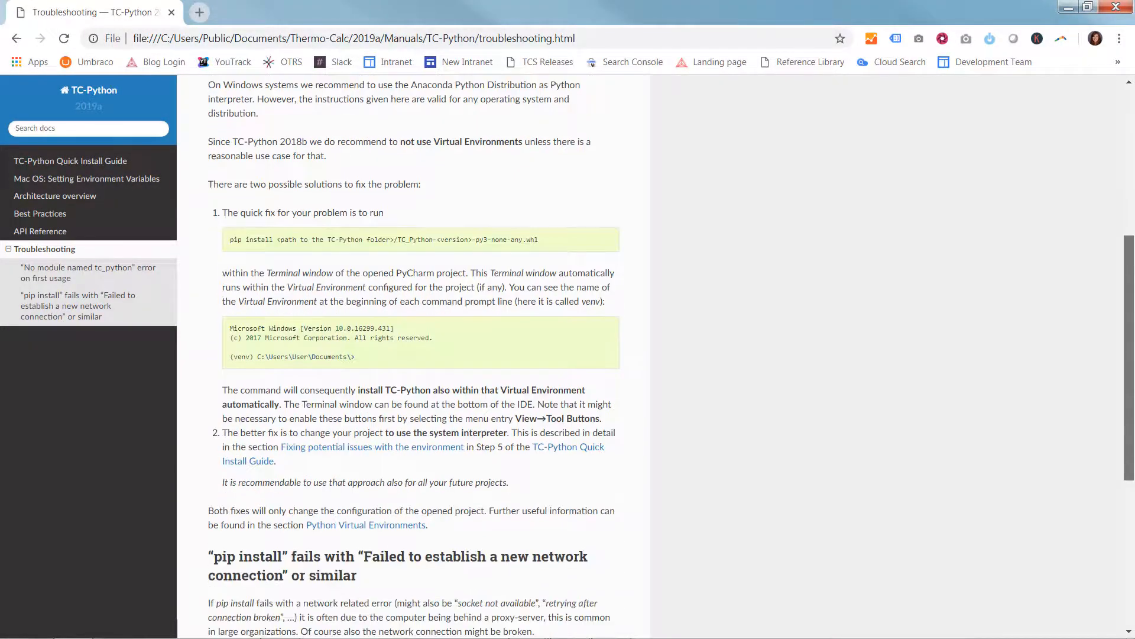
pyautogui.scroll(-3, 414, 355)
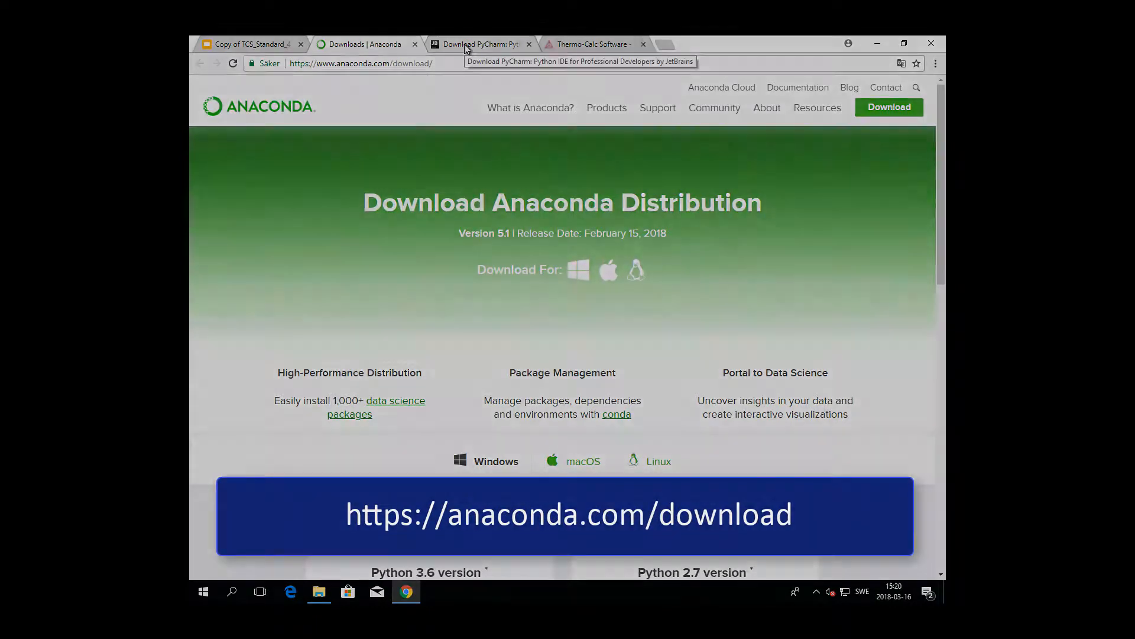
pyautogui.click(464, 45)
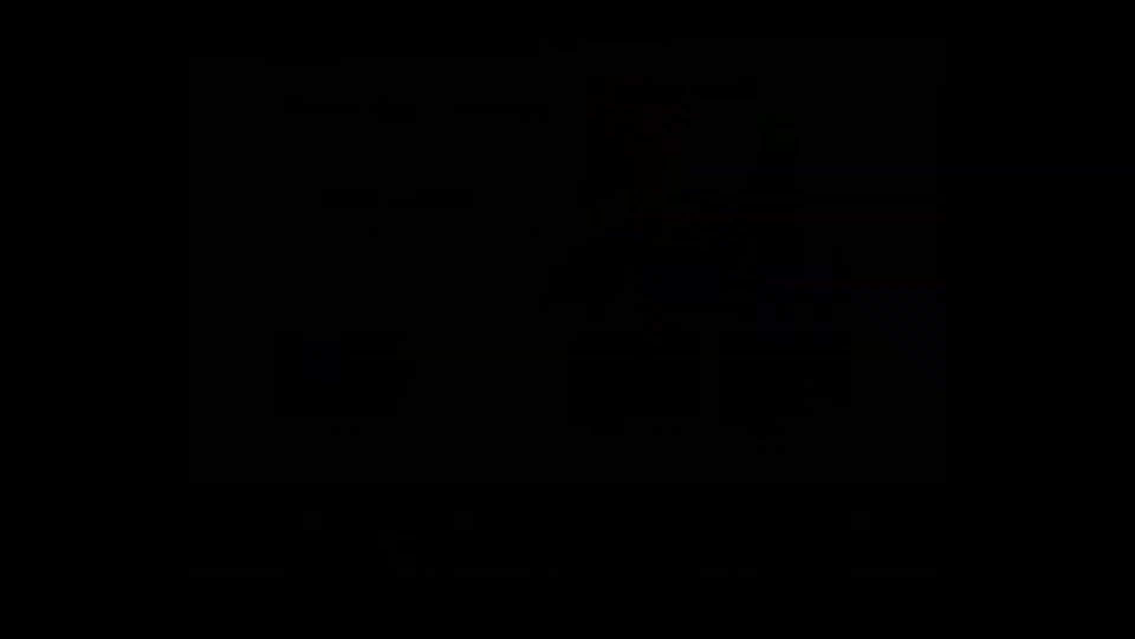
pyautogui.click(573, 46)
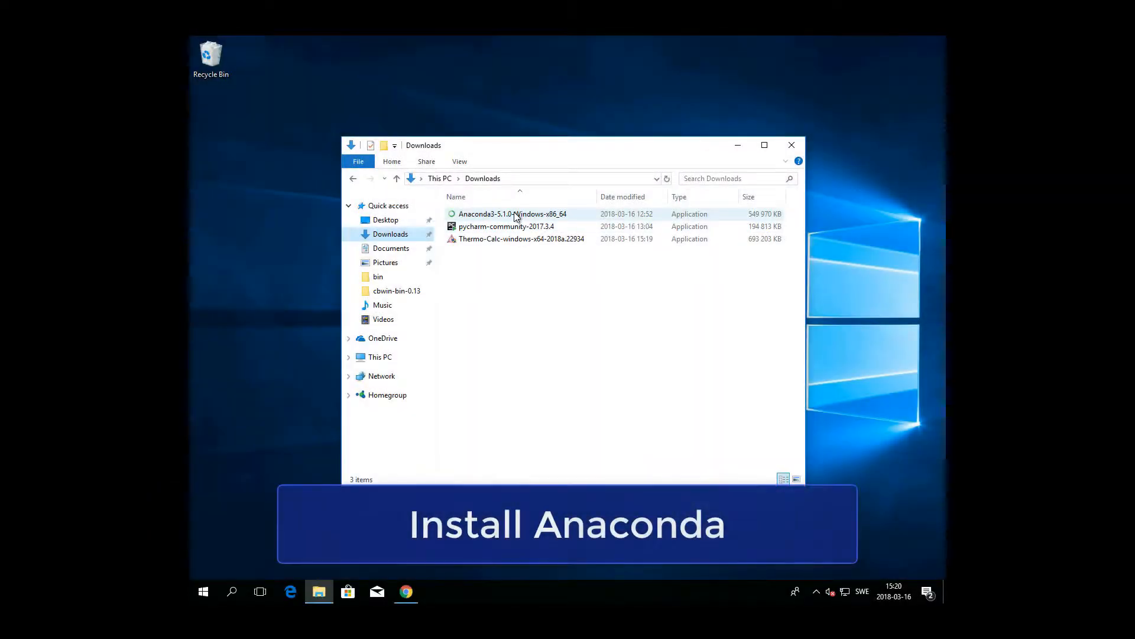
# Run the Anaconda3-5.1.0 installer for Just Me, keeping Anaconda registered as the default Python 3.6 and off the PATH
pyautogui.doubleClick(515, 215)
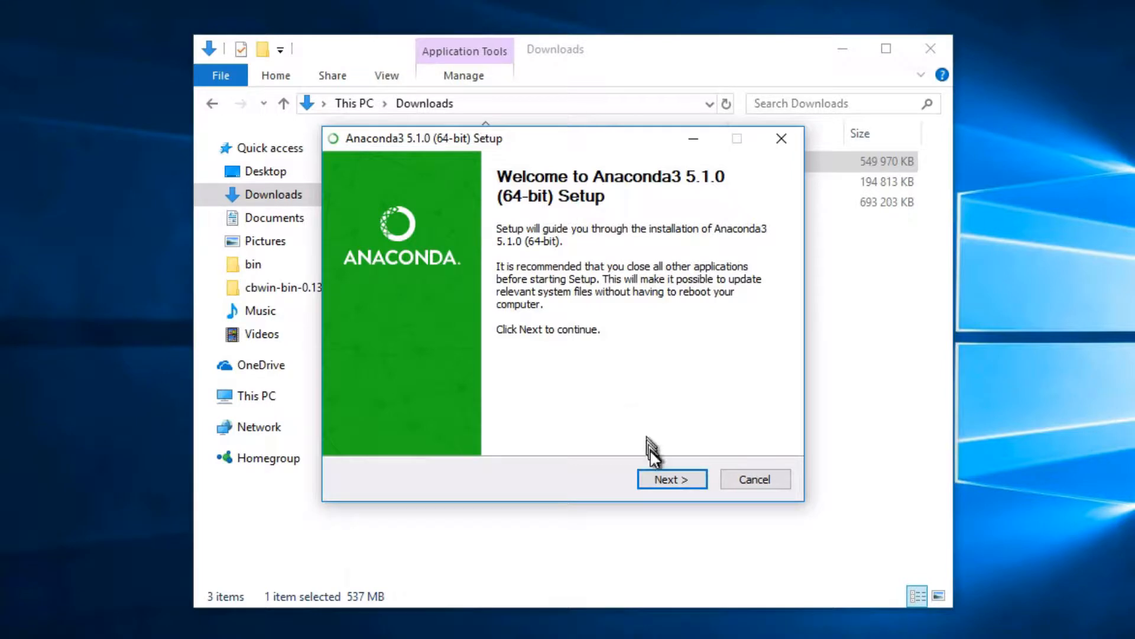
pyautogui.click(663, 480)
pyautogui.click(662, 480)
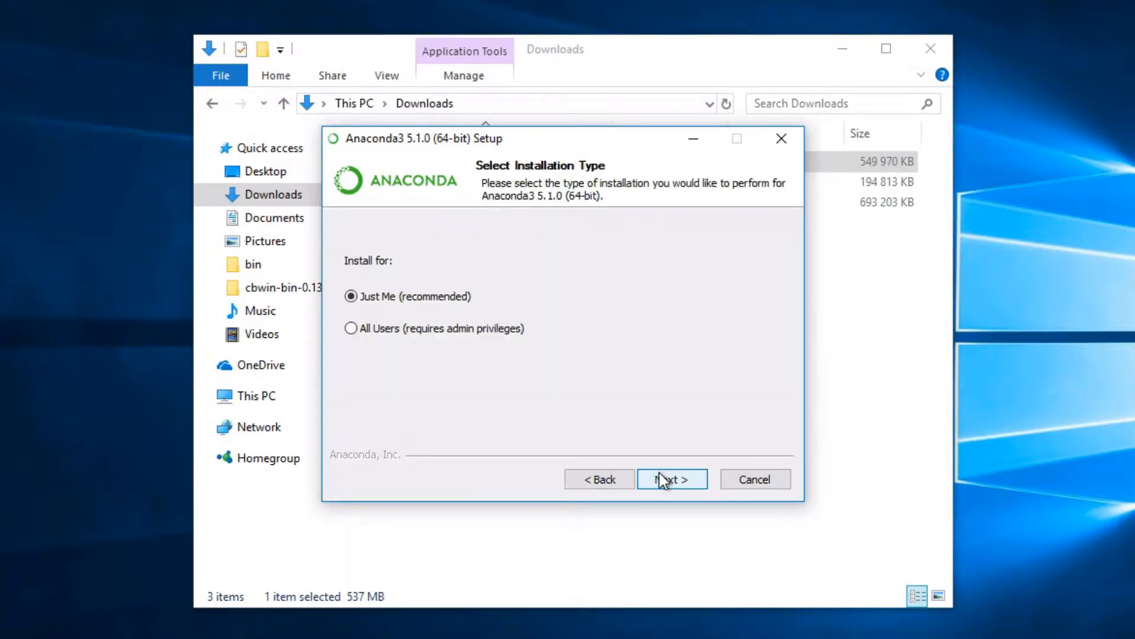
pyautogui.click(664, 479)
pyautogui.click(676, 480)
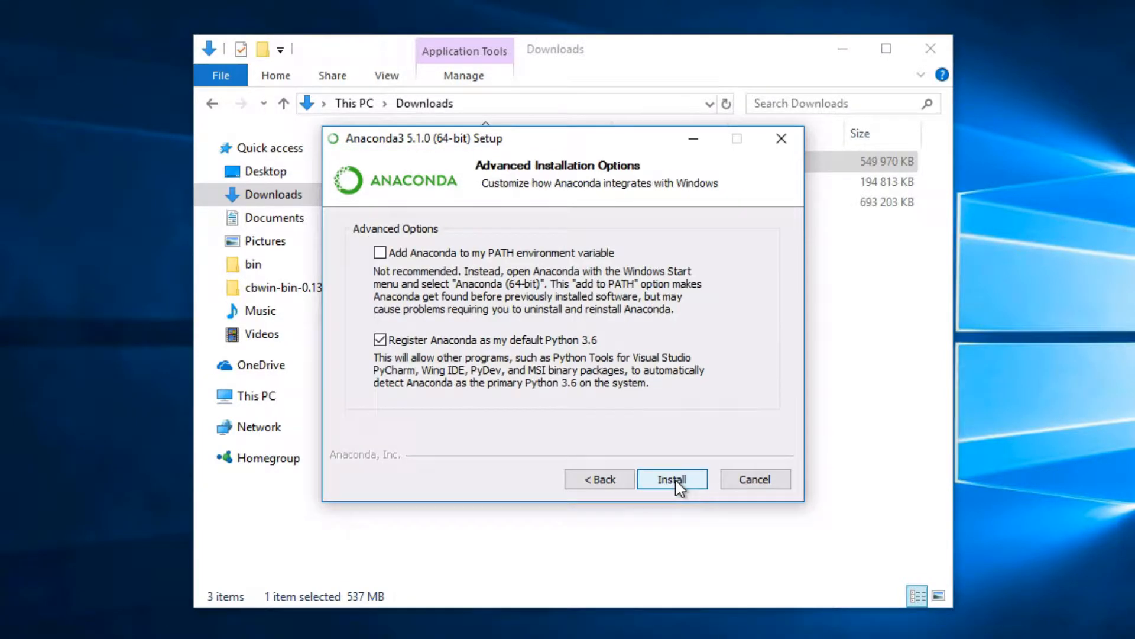
pyautogui.click(674, 480)
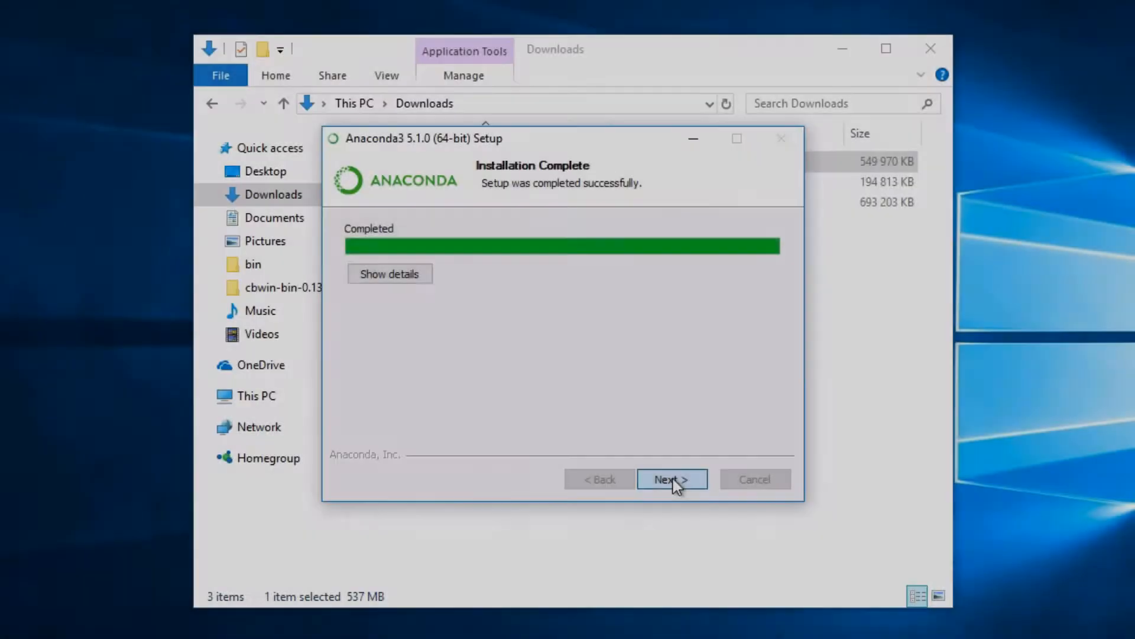
# Finish the Anaconda setup, skipping Microsoft VSCode and turning off both Learn more about Anaconda Cloud and Learn how to get started
pyautogui.click(675, 480)
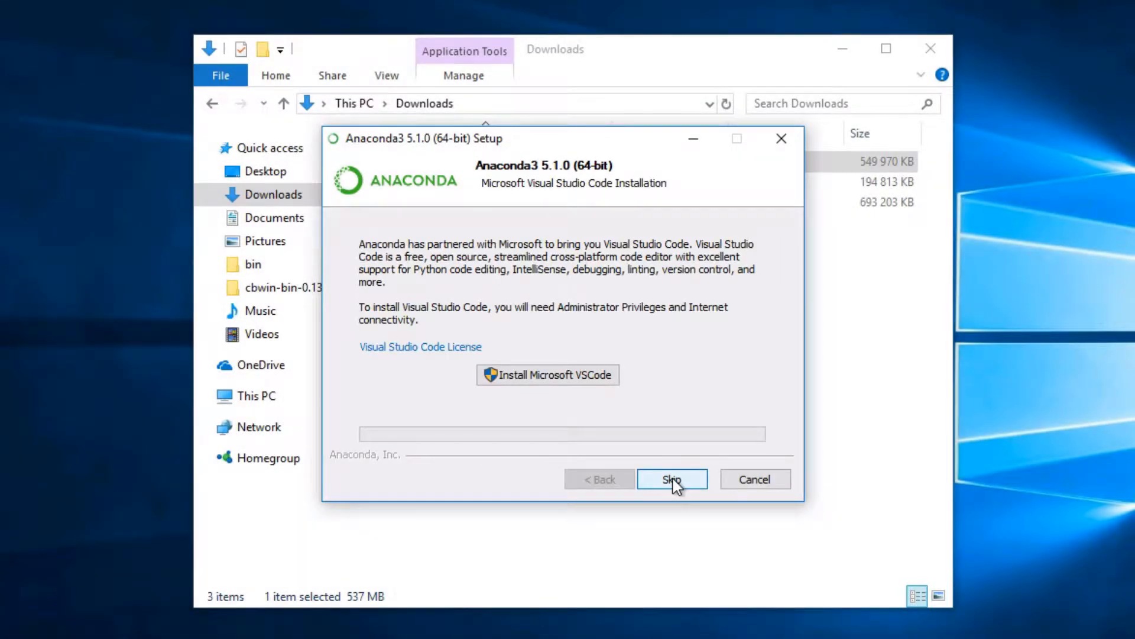
pyautogui.click(674, 481)
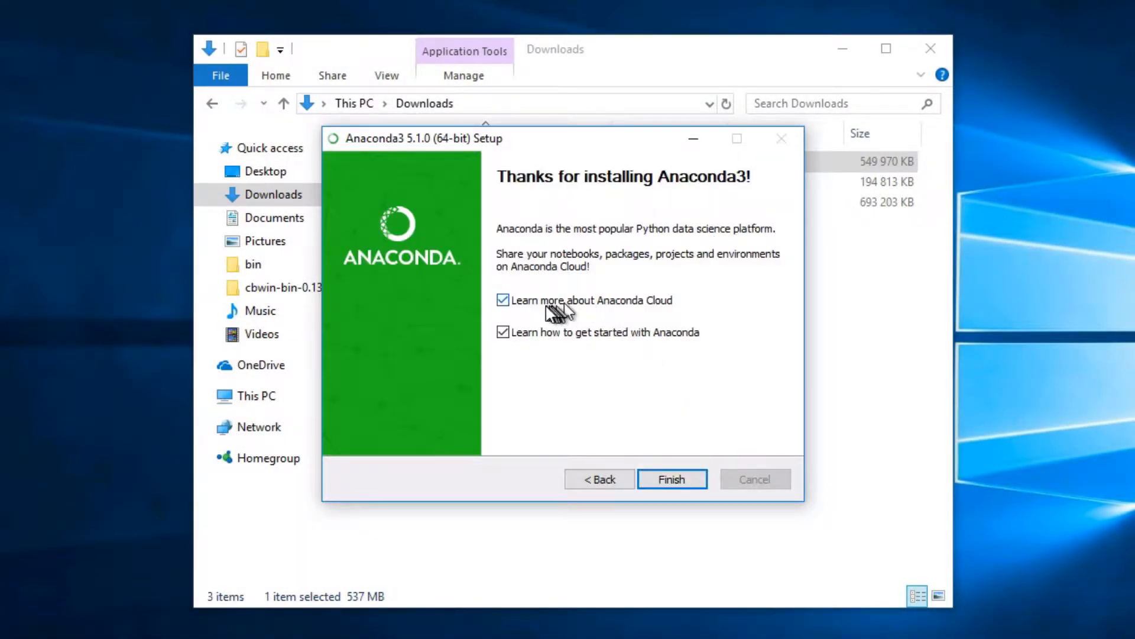
pyautogui.click(550, 302)
pyautogui.click(524, 329)
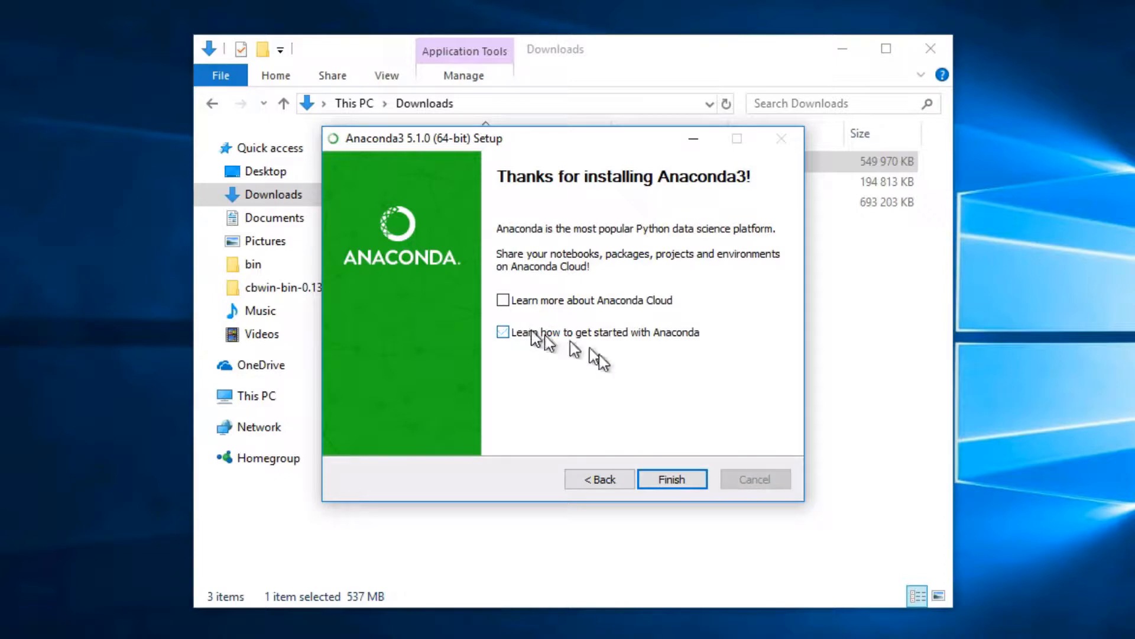
pyautogui.click(674, 479)
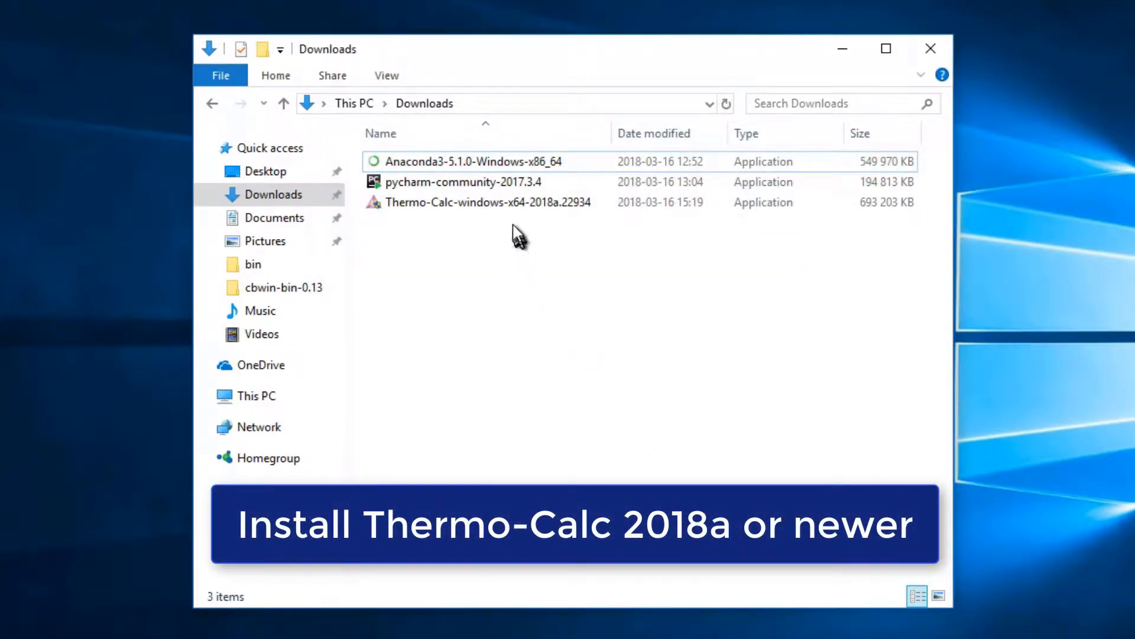
# Launch the Thermo-Calc 2018a installer from Downloads and accept its license agreement
pyautogui.doubleClick(505, 203)
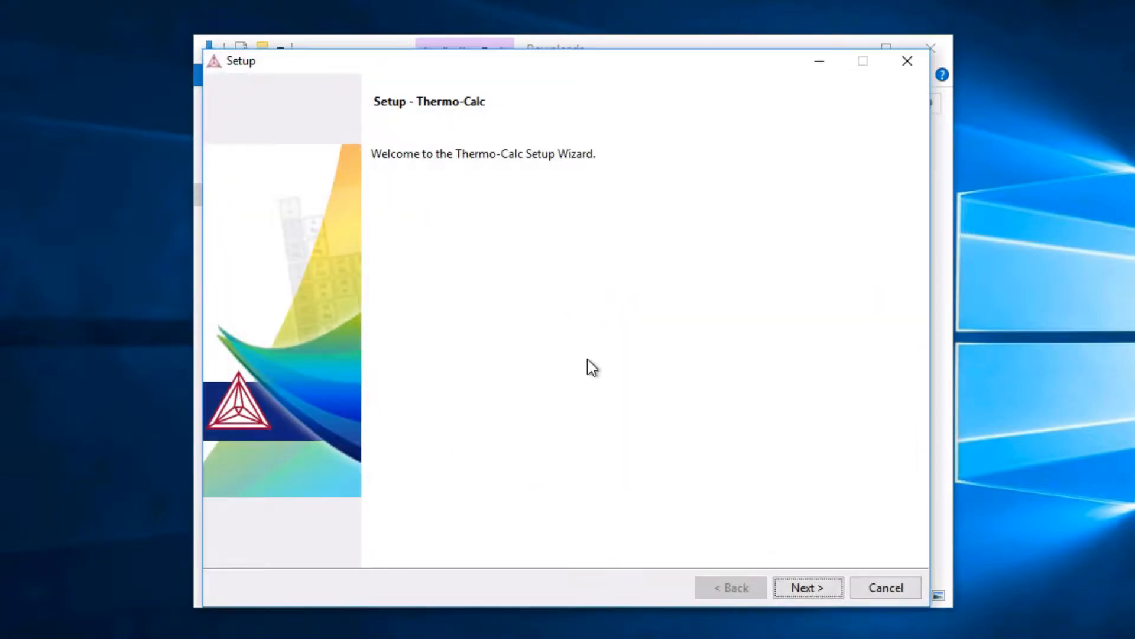
pyautogui.click(814, 585)
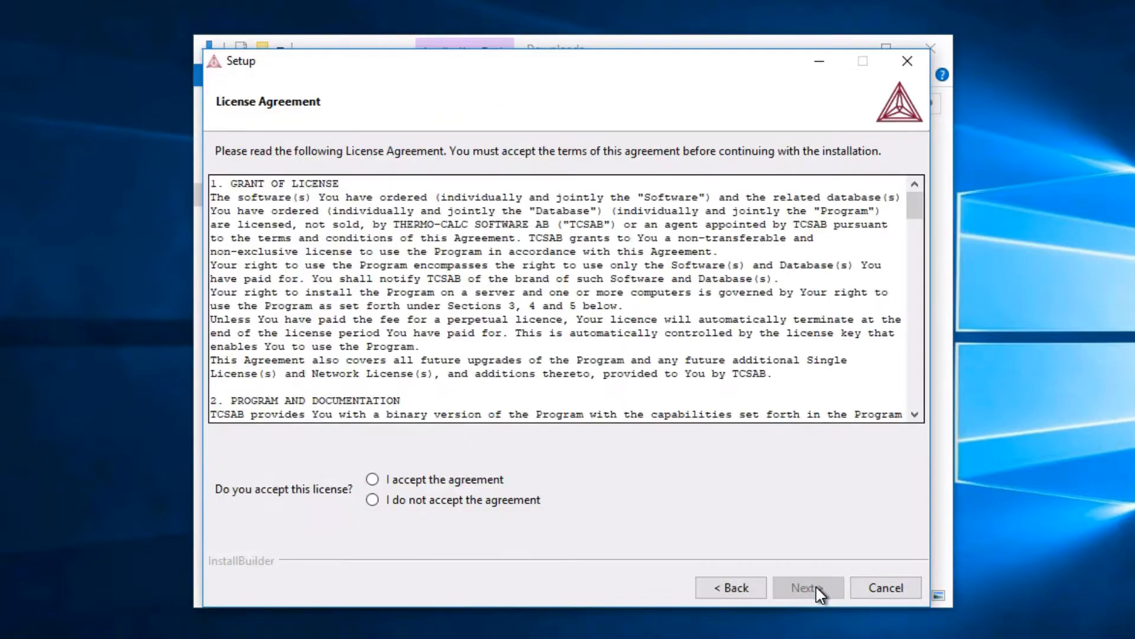
pyautogui.click(444, 484)
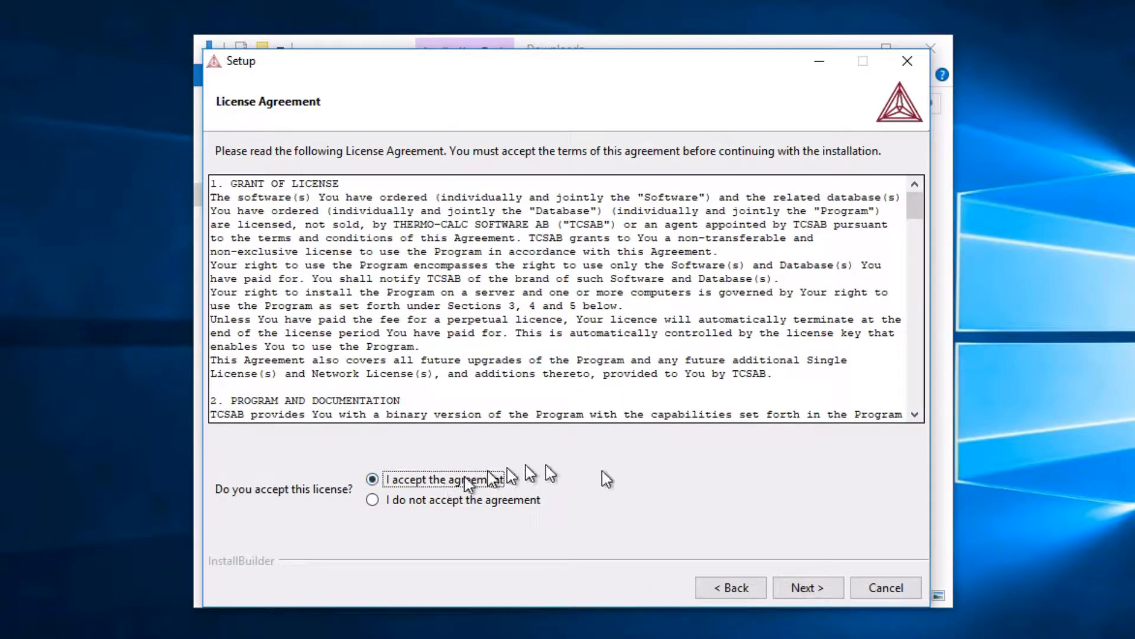
pyautogui.click(807, 585)
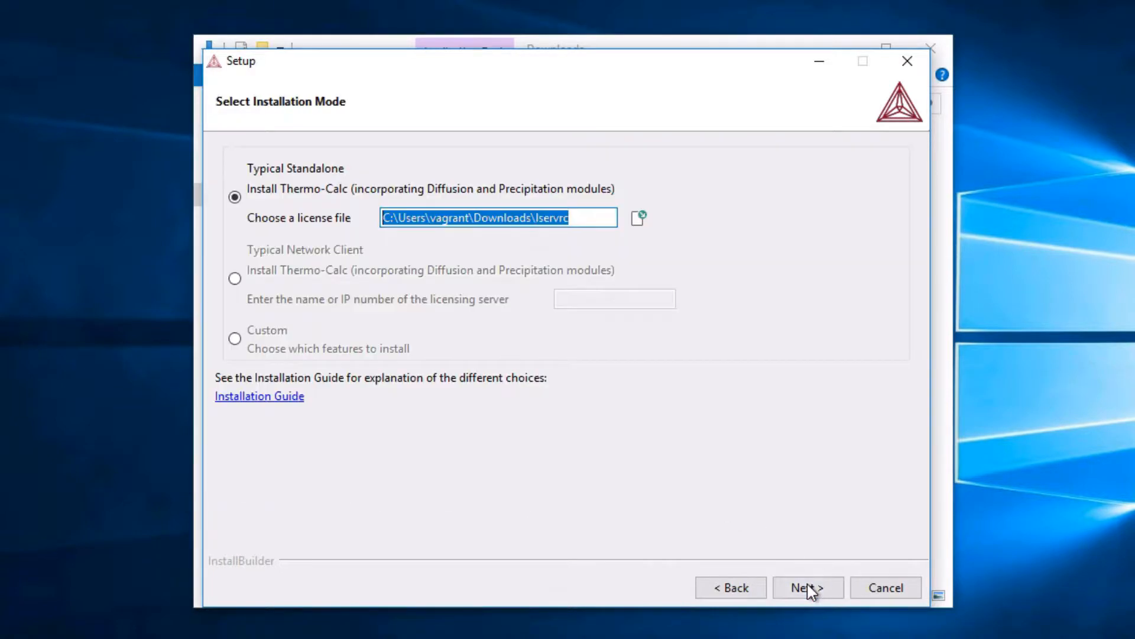
# Choose the Custom installation mode and keep TC-Python among the components to install
pyautogui.click(237, 337)
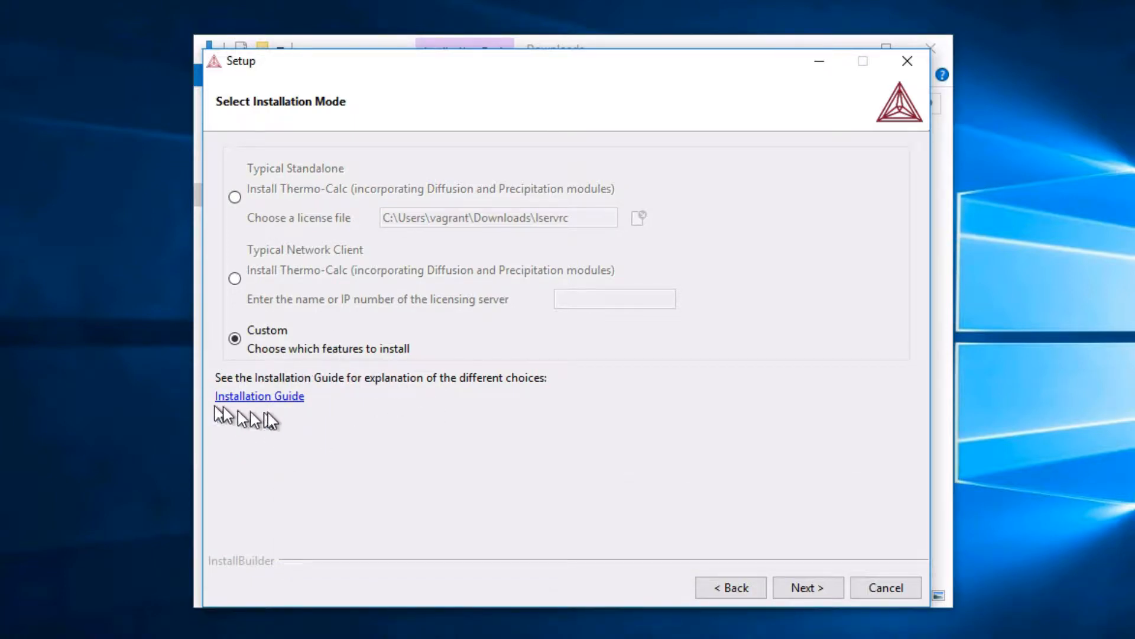
pyautogui.click(827, 584)
pyautogui.click(817, 586)
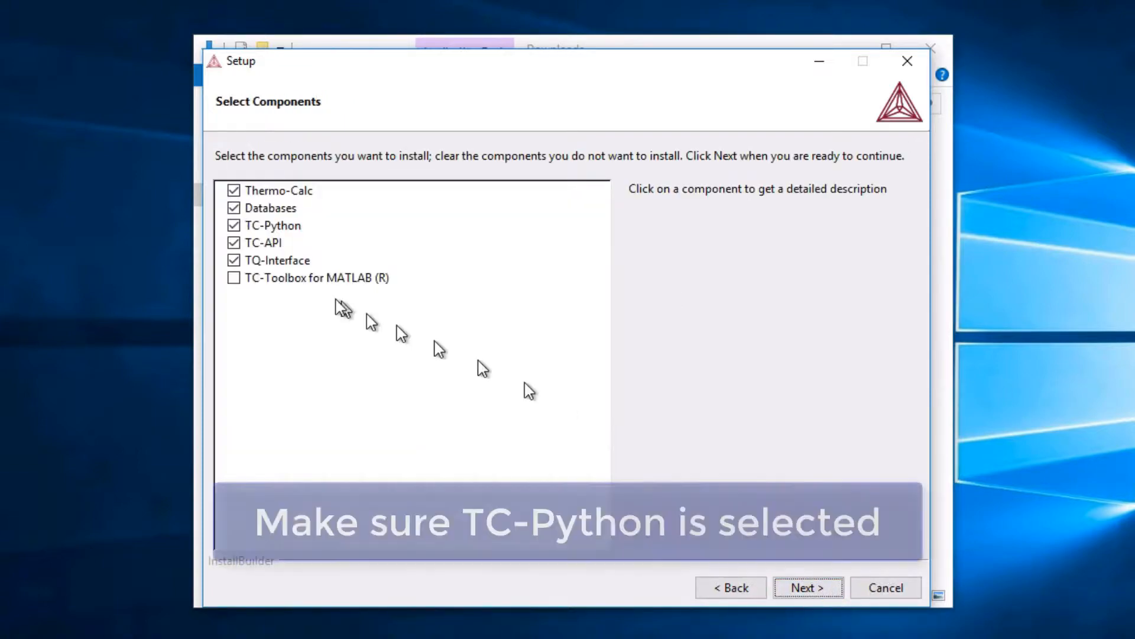
pyautogui.click(233, 227)
pyautogui.click(233, 227)
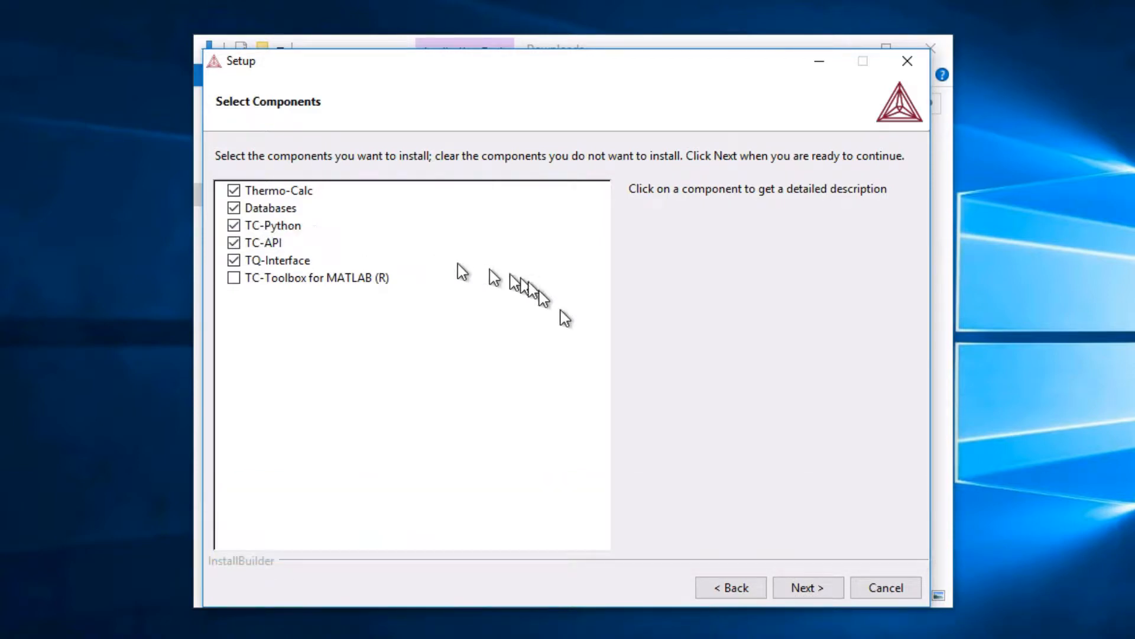
pyautogui.click(808, 588)
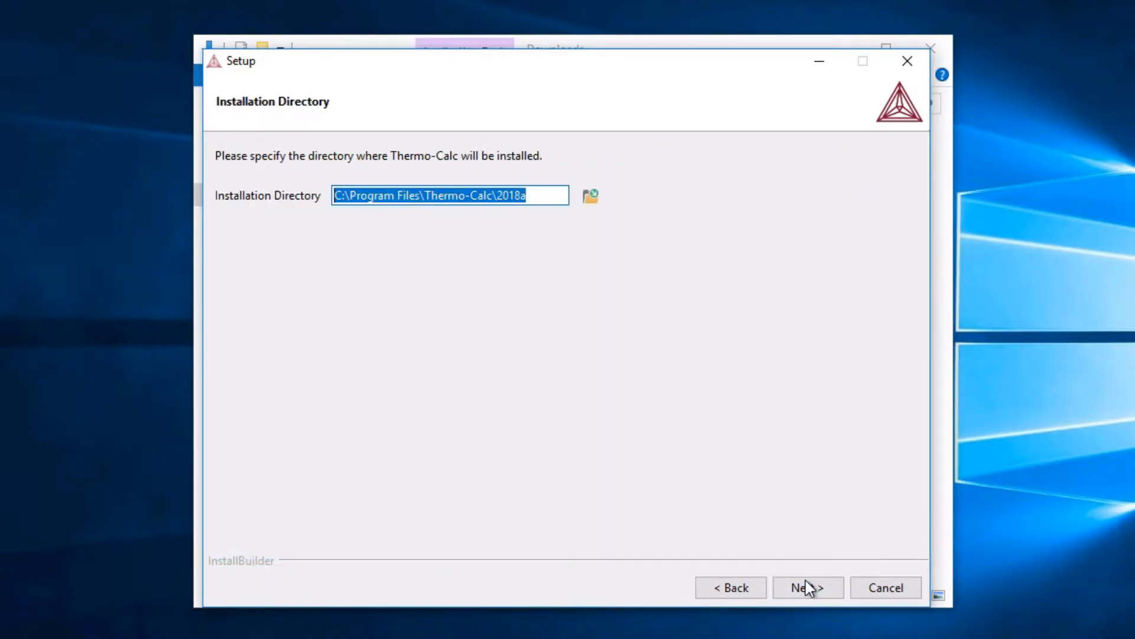
# Install Thermo-Calc to C:\Program Files\Thermo-Calc\2018a as Standalone, using the lservrc license file in Downloads
pyautogui.click(808, 587)
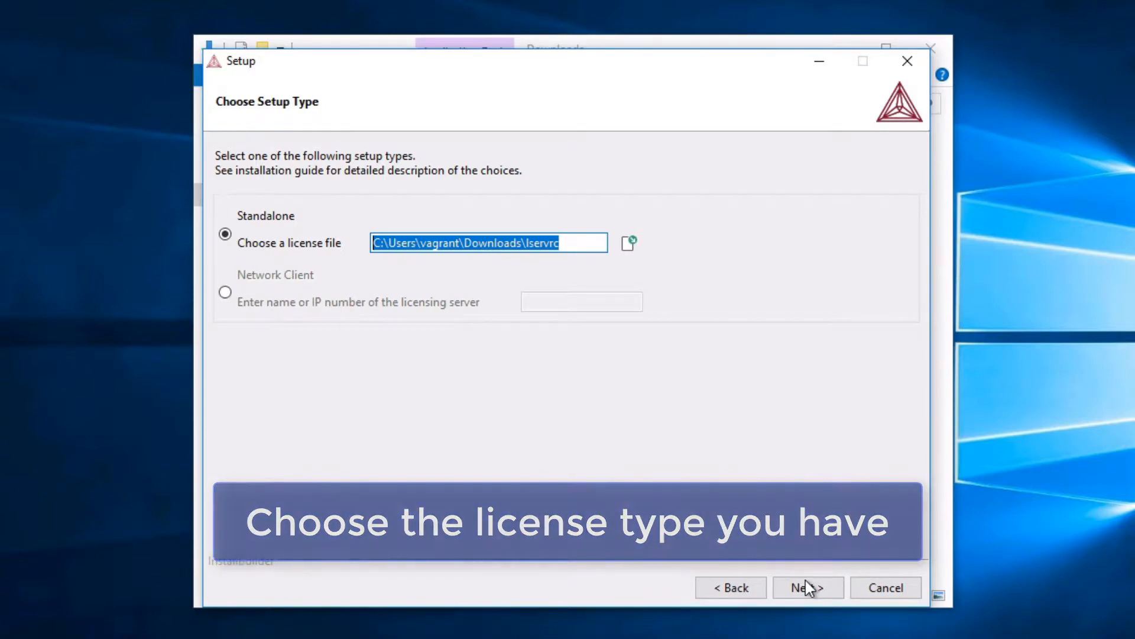
pyautogui.click(808, 588)
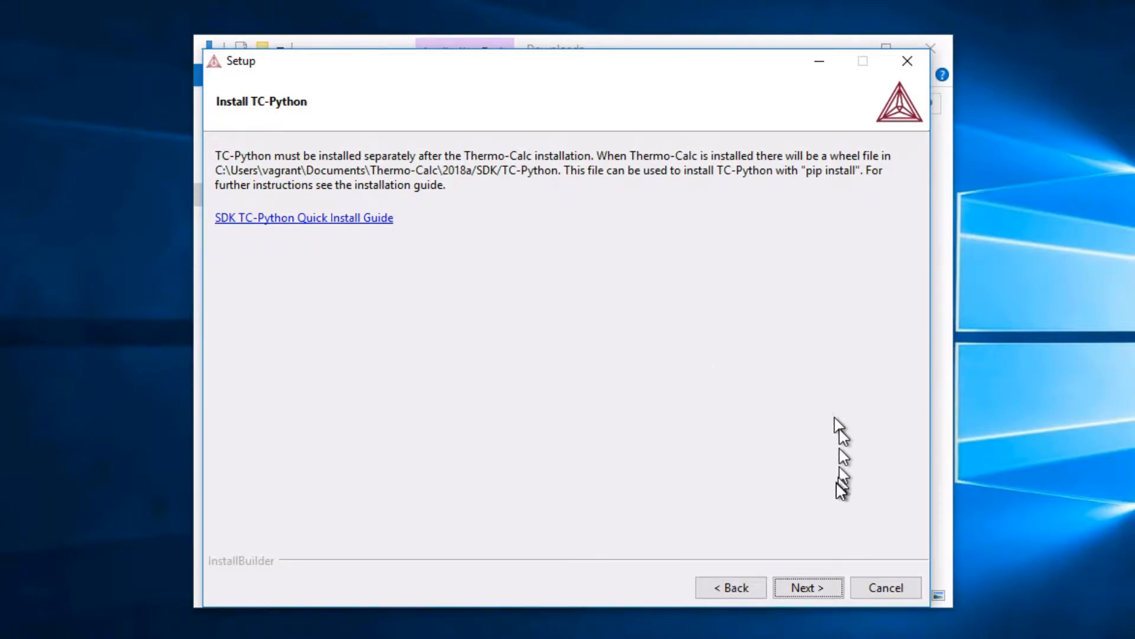
pyautogui.click(818, 585)
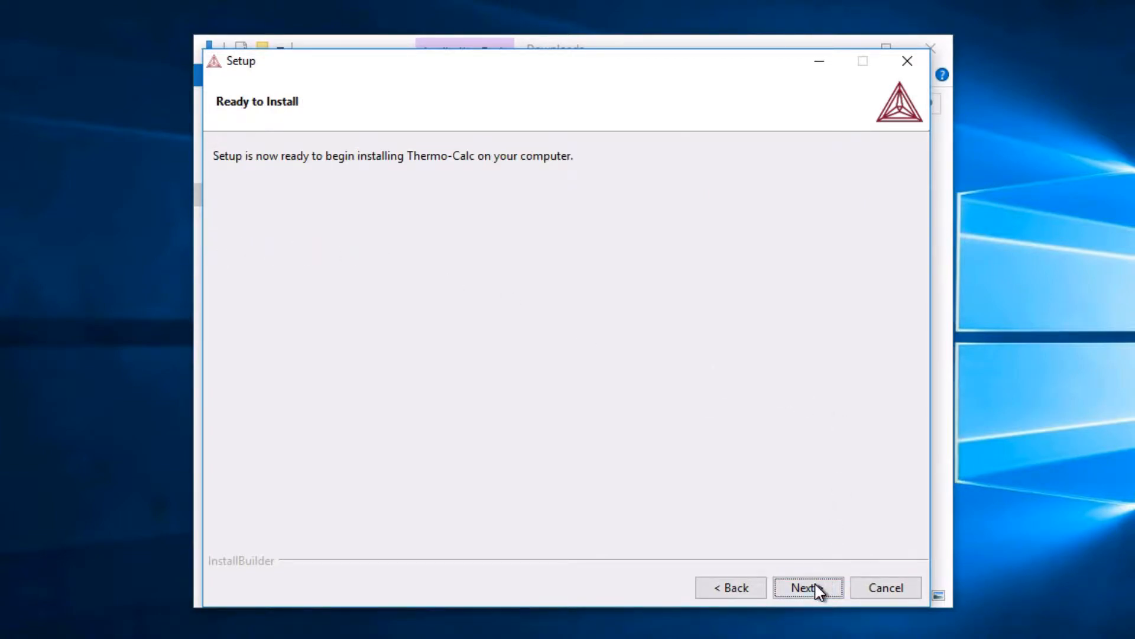
pyautogui.click(819, 588)
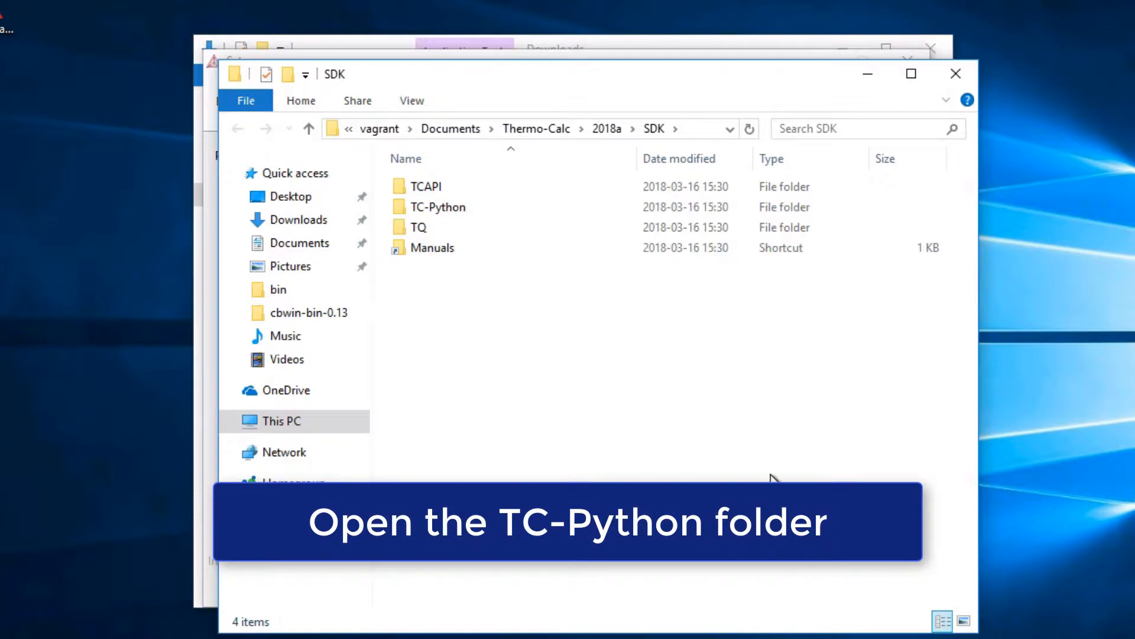
# Copy the path of the TC-Python folder inside SDK, minimize its window and finish the Thermo-Calc setup wizard
pyautogui.doubleClick(465, 208)
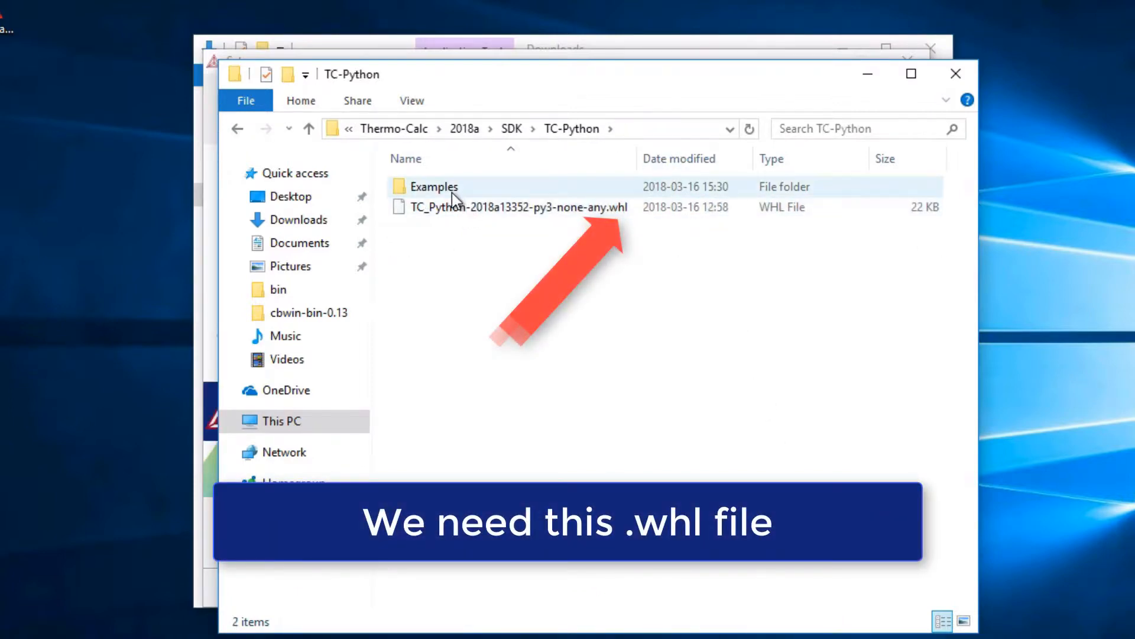
pyautogui.click(639, 128)
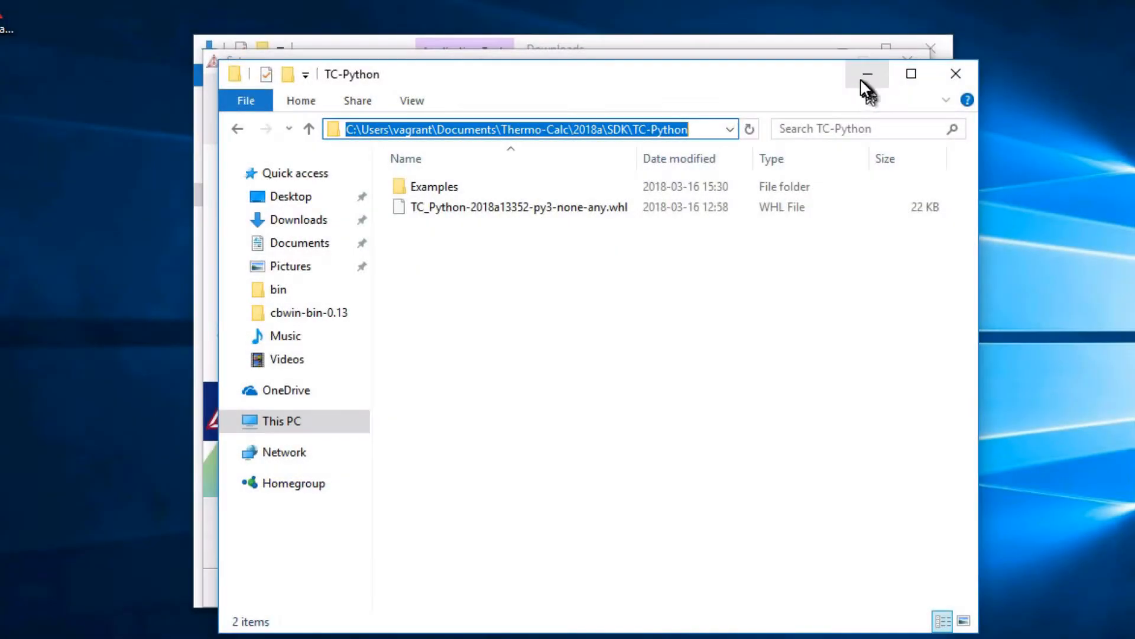
pyautogui.click(861, 80)
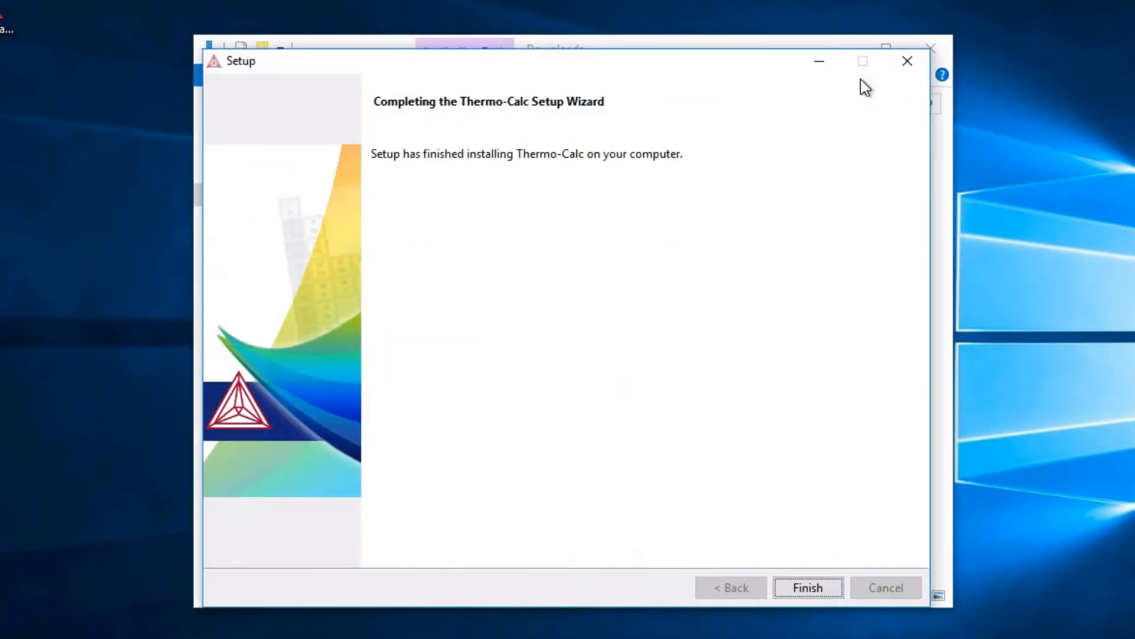
pyautogui.click(807, 587)
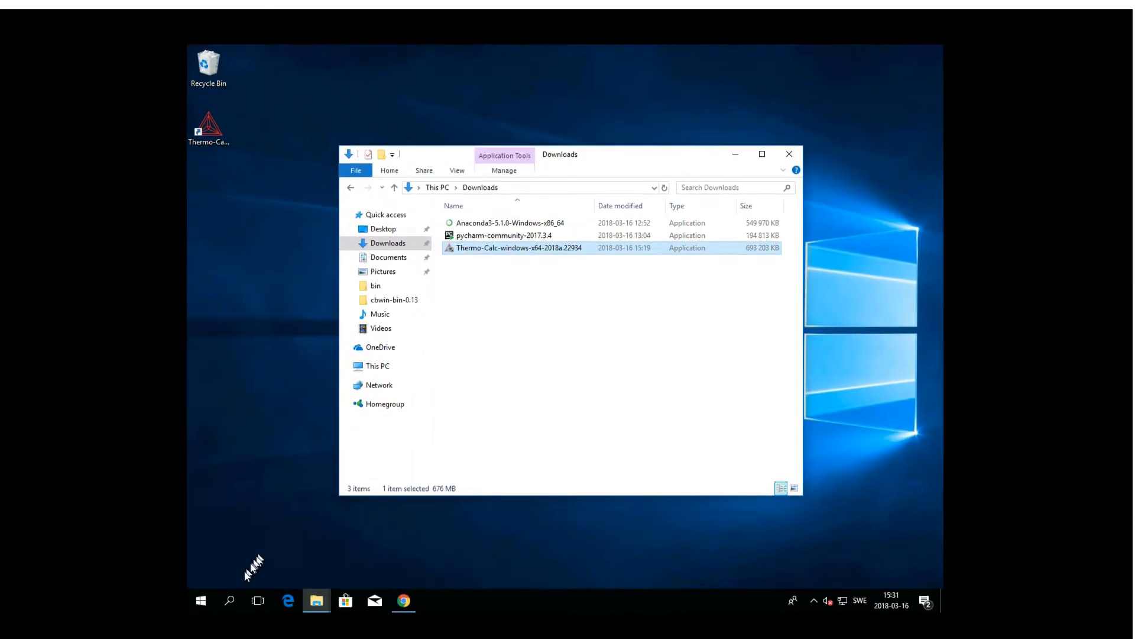
# Open Anaconda Prompt and change the directory to C:\Users\vagrant\Documents\Thermo-Calc\2018a\SDK\TC-Python
pyautogui.click(208, 601)
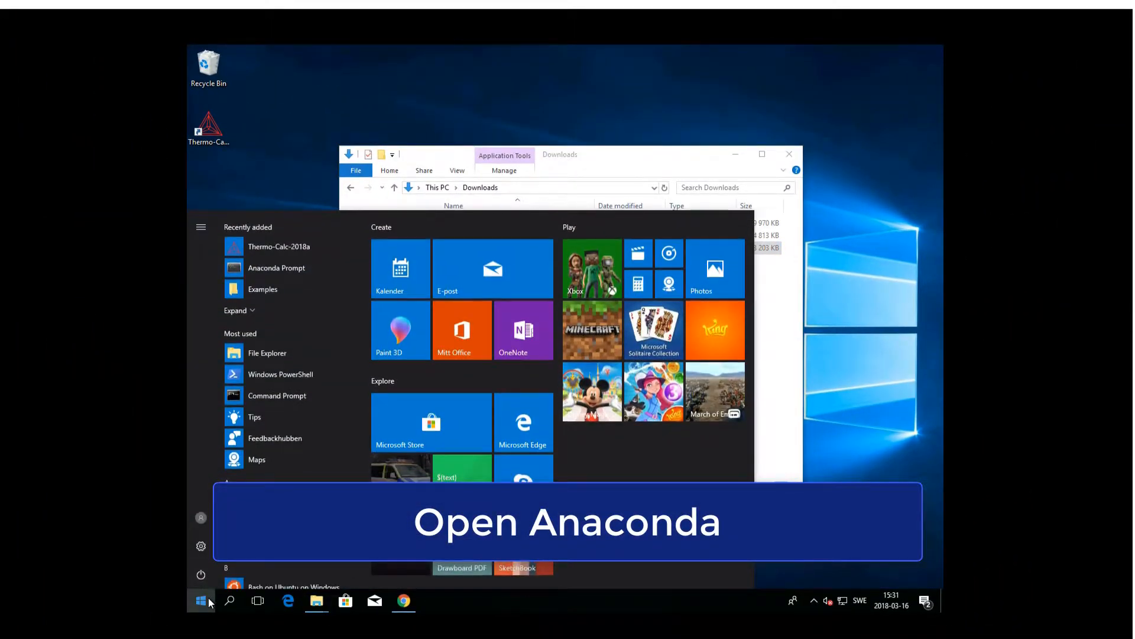
pyautogui.write('ana')
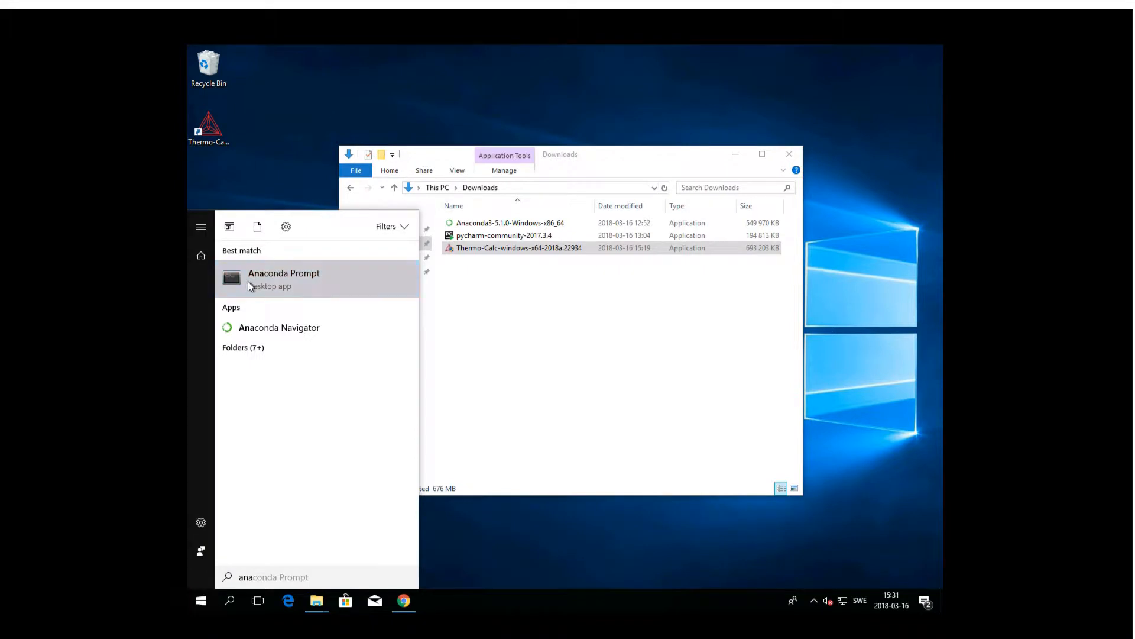
pyautogui.click(247, 283)
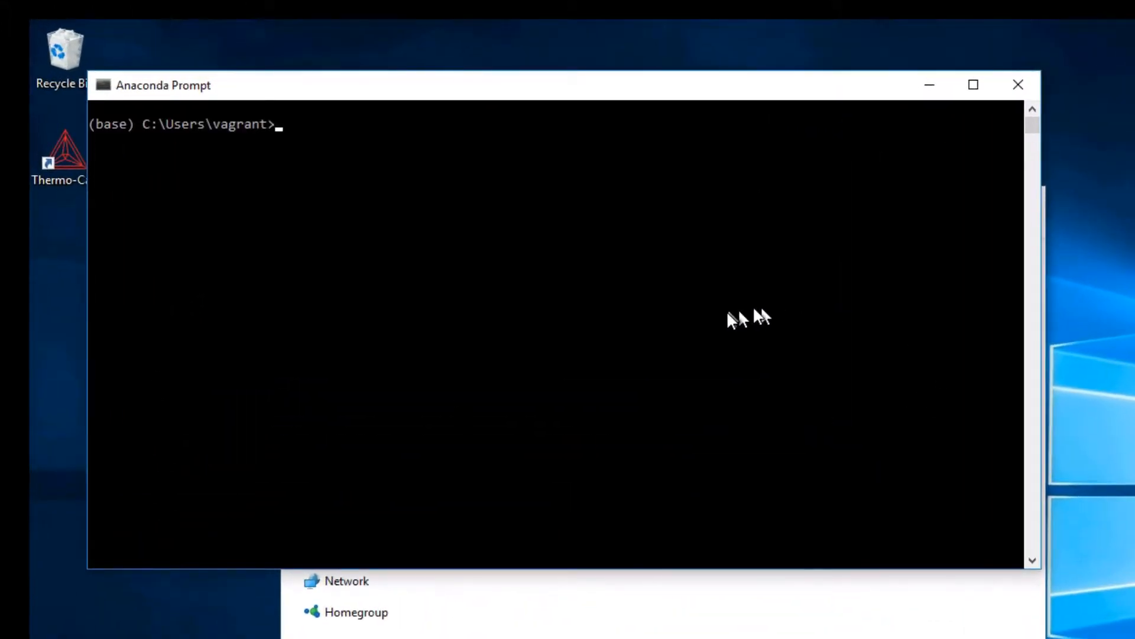
pyautogui.click(727, 313)
pyautogui.write('cd')
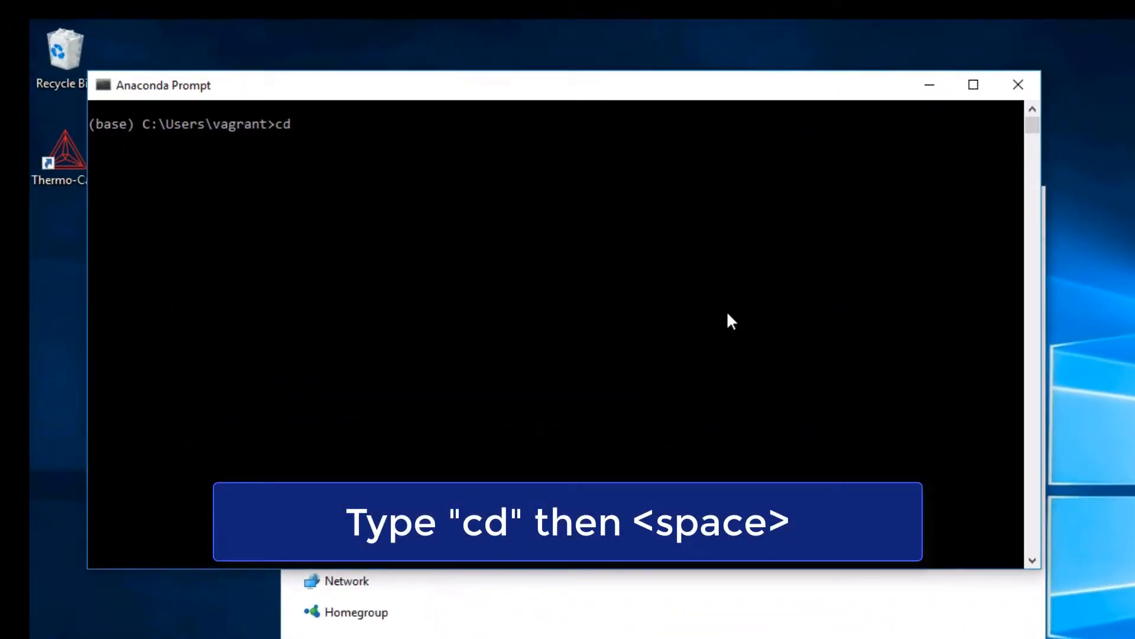
pyautogui.write('C:\\Users\\vagrant\\Documents\\Thermo-Calc\\2018a\\SDK\\TC-Python')
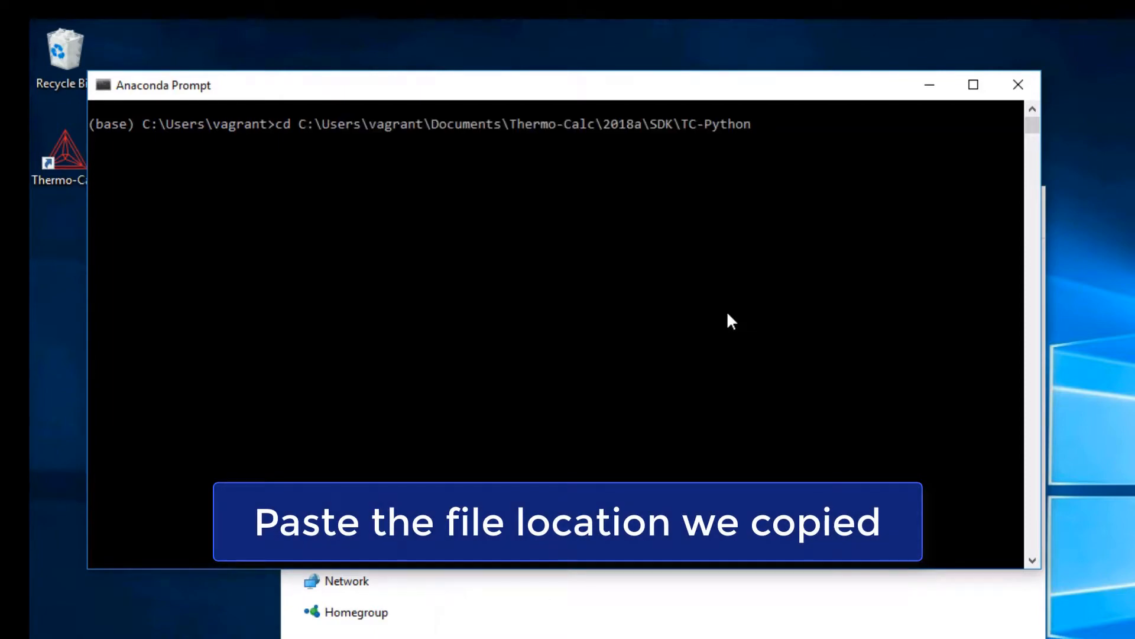
pyautogui.press('Return')
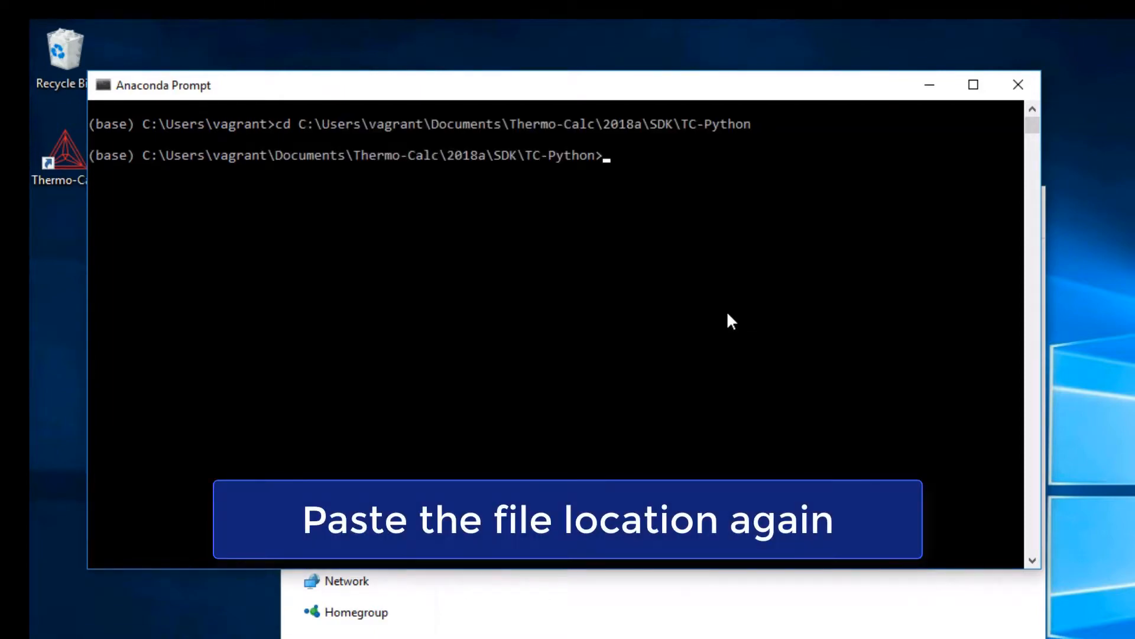
# Install the package TC_Python-2018a13352-py3-none-any.whl with pip and minimize the Anaconda Prompt window
pyautogui.write('pip ins')
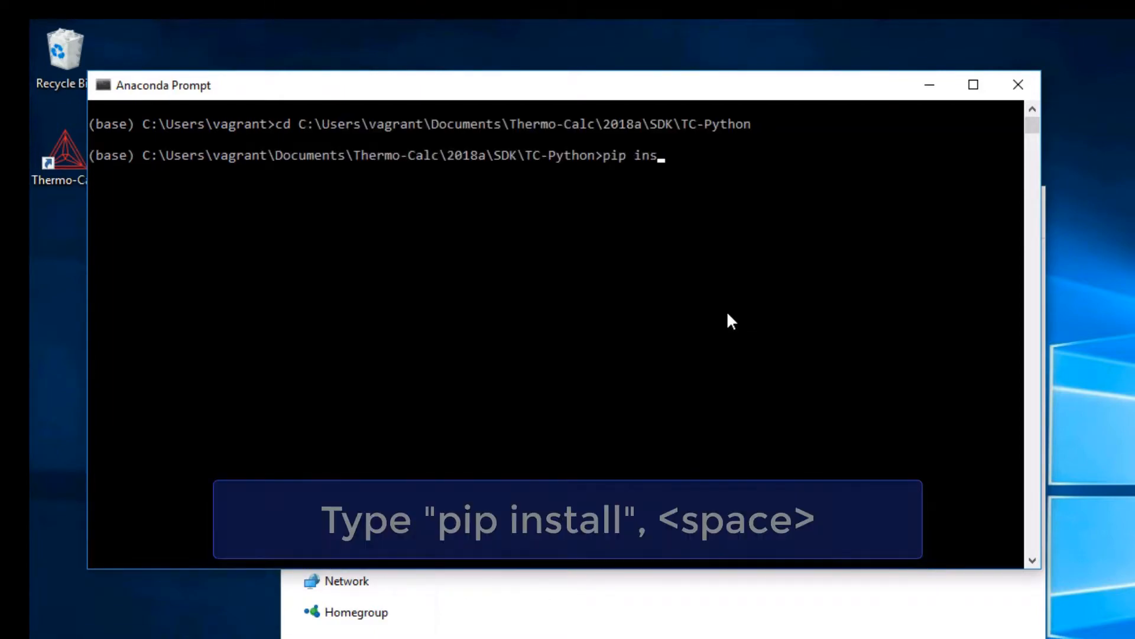
pyautogui.write('tall TC')
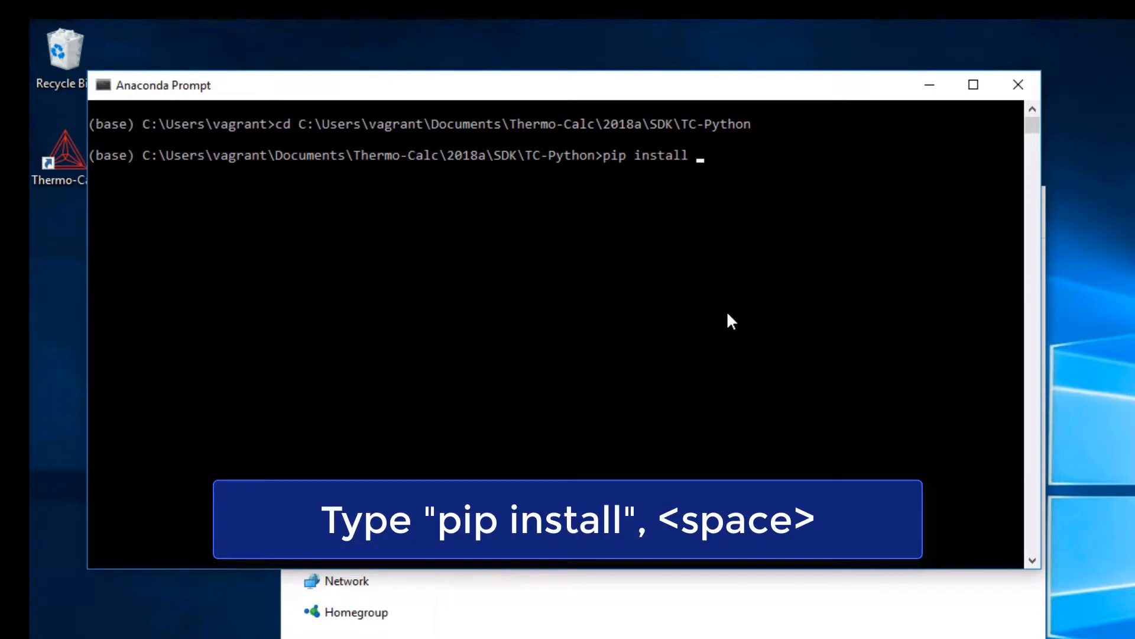
pyautogui.press('Tab')
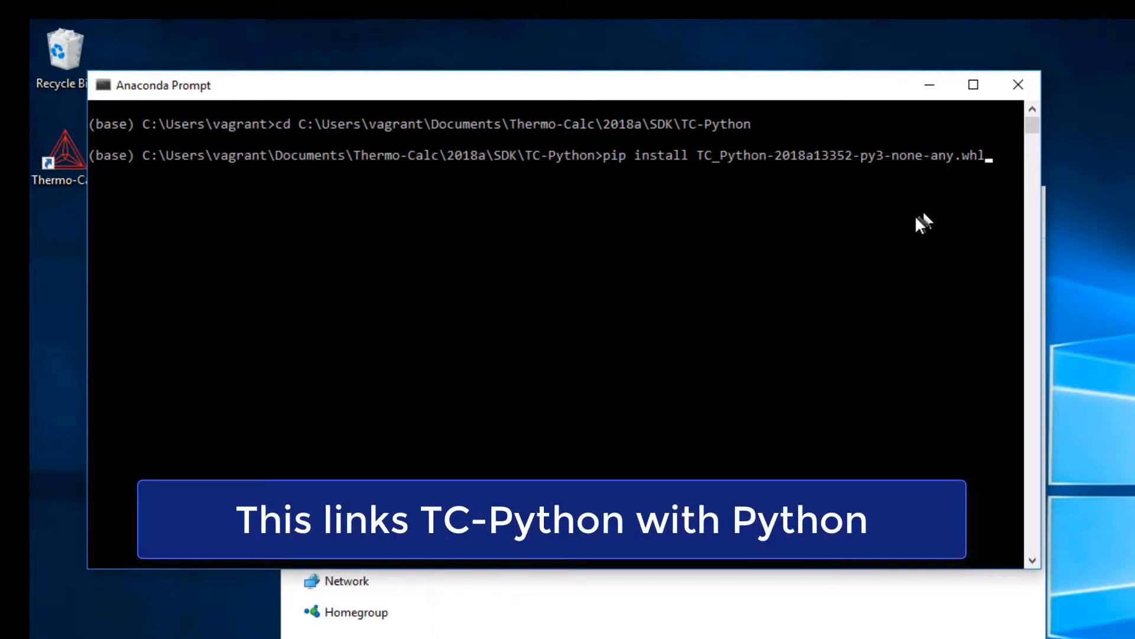
pyautogui.press('Return')
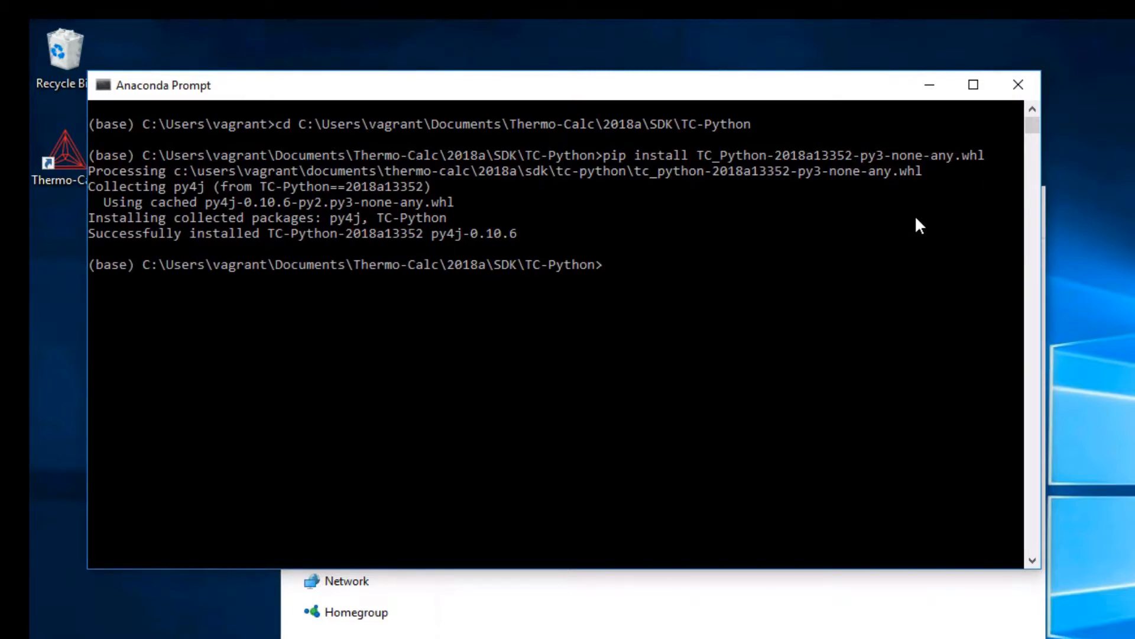
pyautogui.click(939, 90)
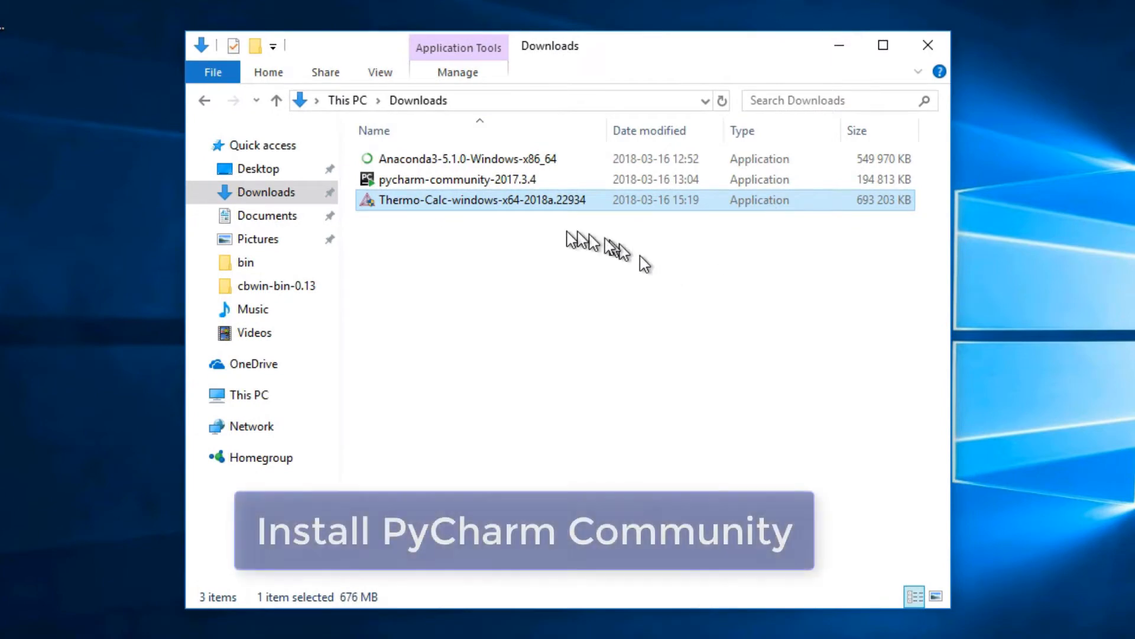
# Install PyCharm Community from pycharm-community-2017.3.4 with a 64-bit launcher desktop shortcut, the .py association and the JetBrains Start Menu folder
pyautogui.click(488, 187)
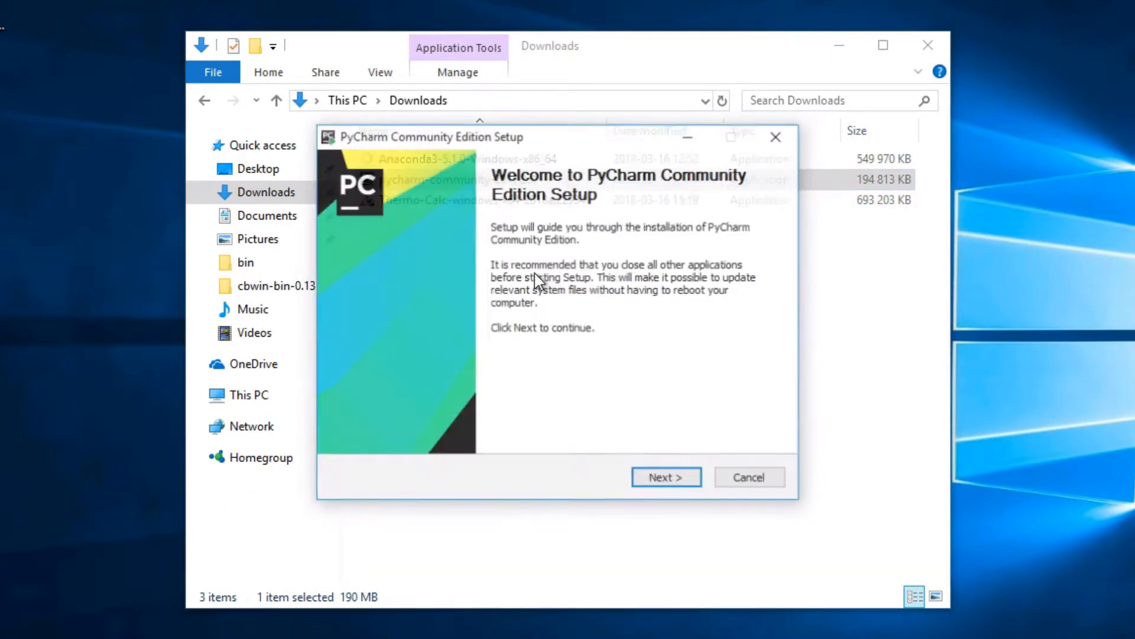
pyautogui.click(665, 478)
pyautogui.click(667, 479)
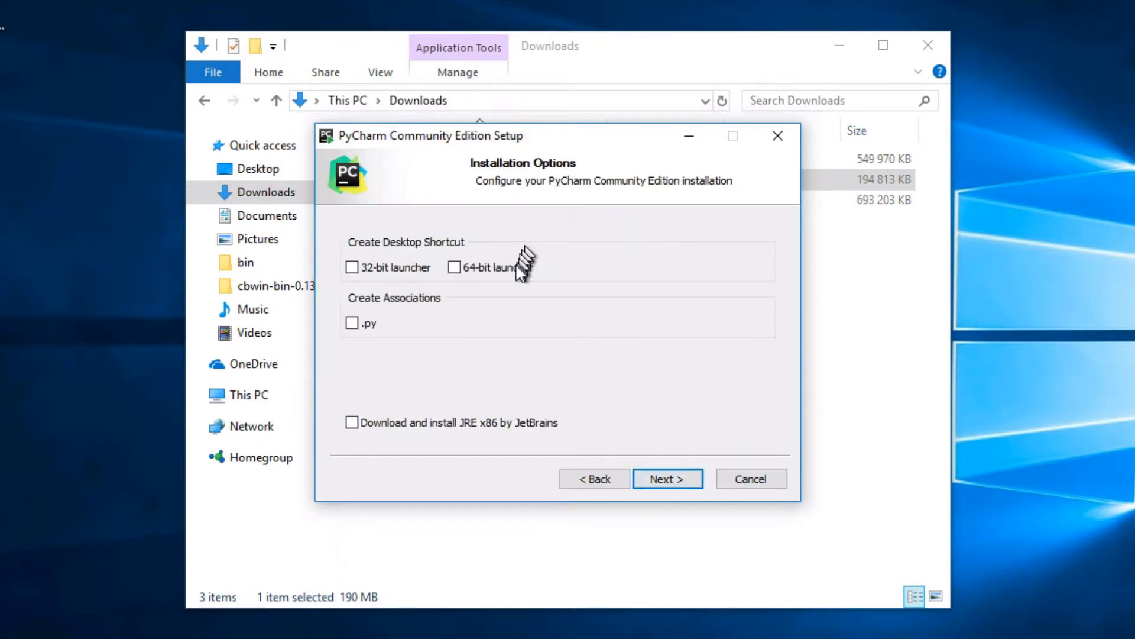
pyautogui.click(373, 324)
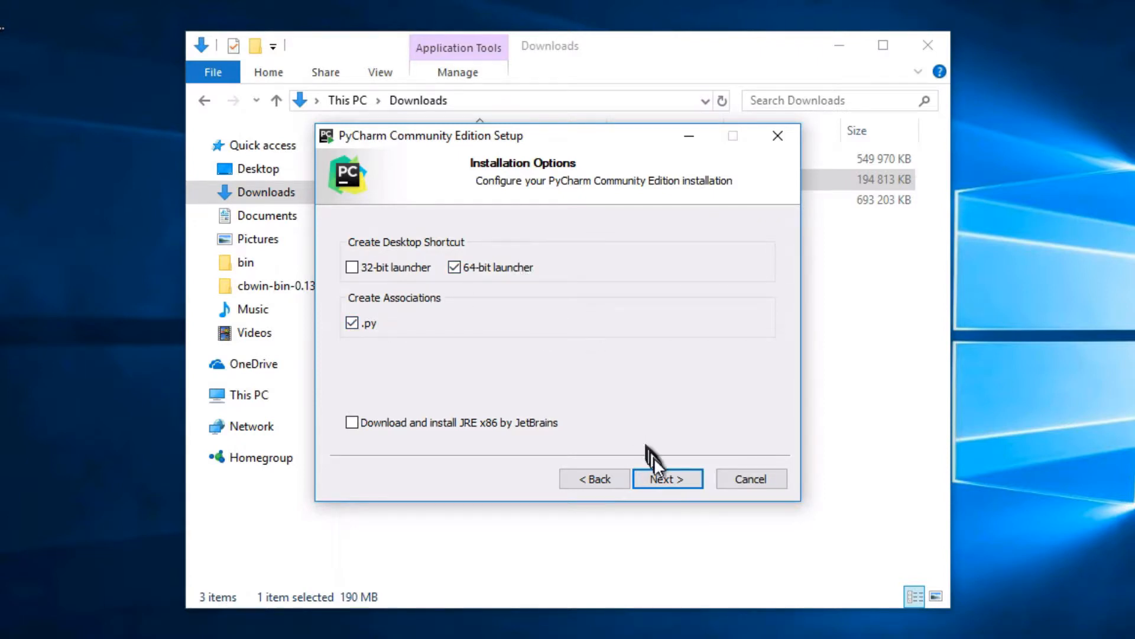
pyautogui.click(665, 478)
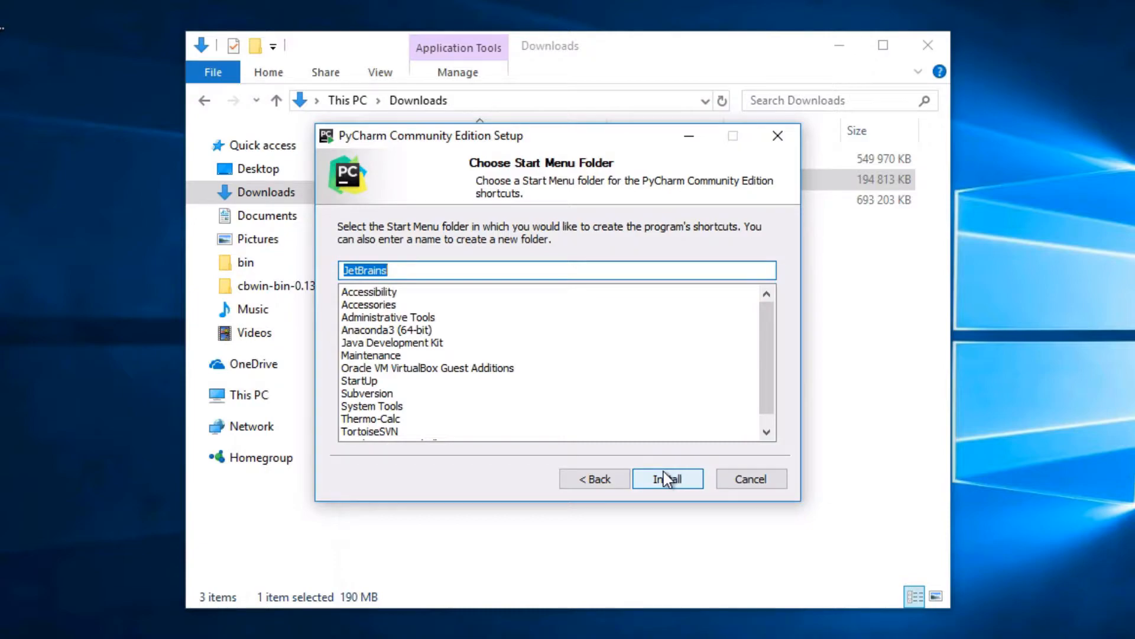
pyautogui.click(665, 478)
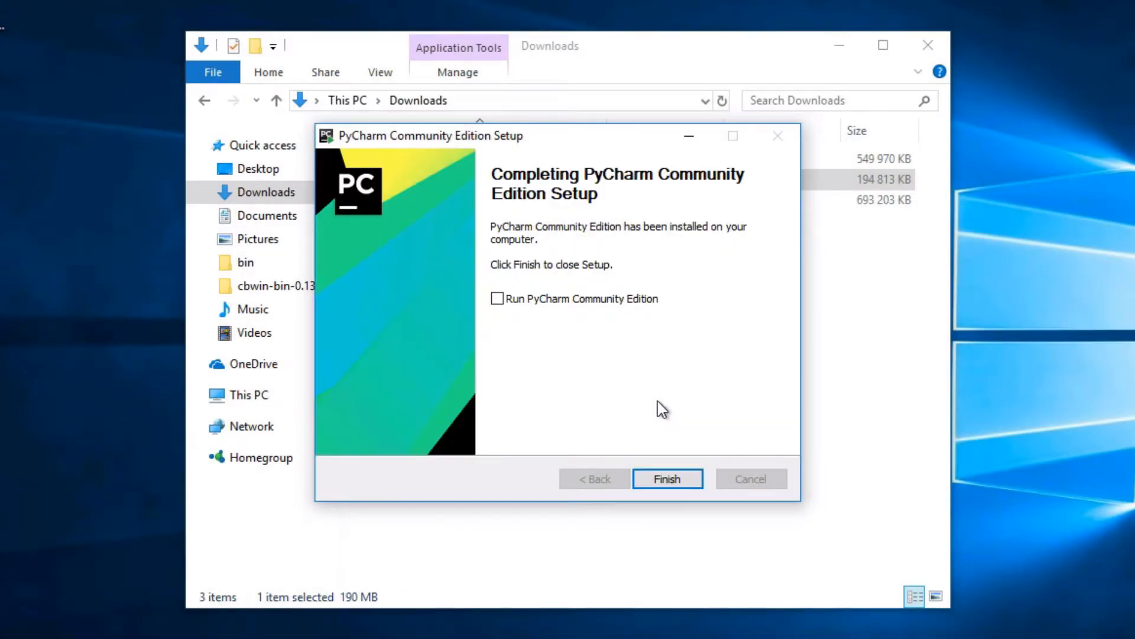
# Finish the PyCharm setup with Run PyCharm Community Edition enabled and minimize the Downloads window
pyautogui.click(495, 301)
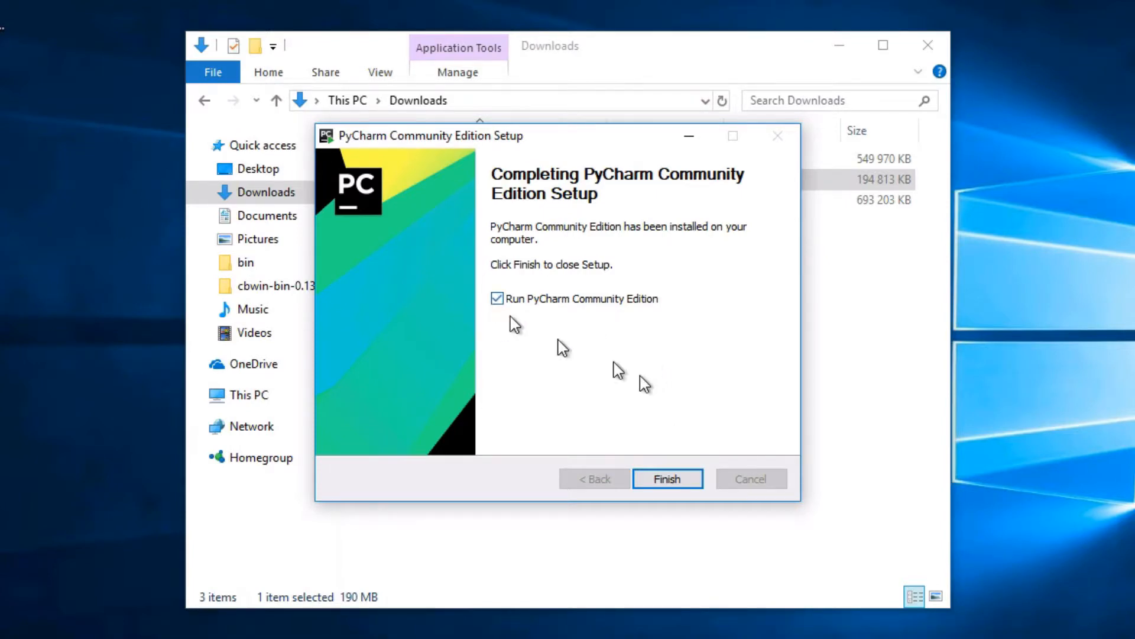
pyautogui.click(662, 483)
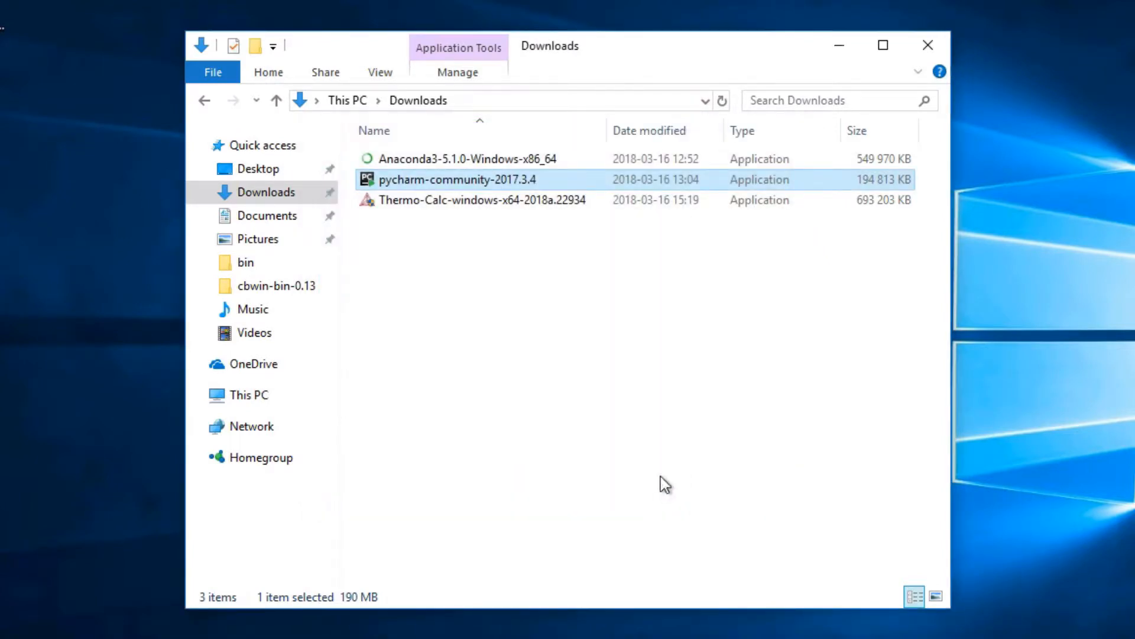
pyautogui.click(835, 49)
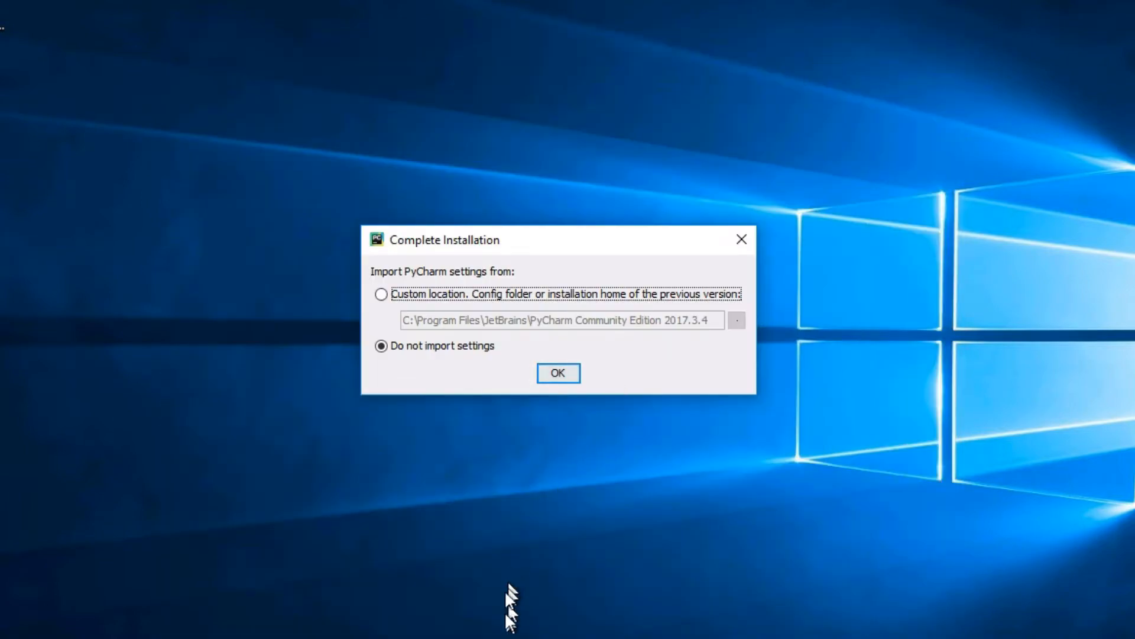
# Start PyCharm without importing settings, choose the Darcula theme and keep the defaults for the remaining options
pyautogui.click(557, 373)
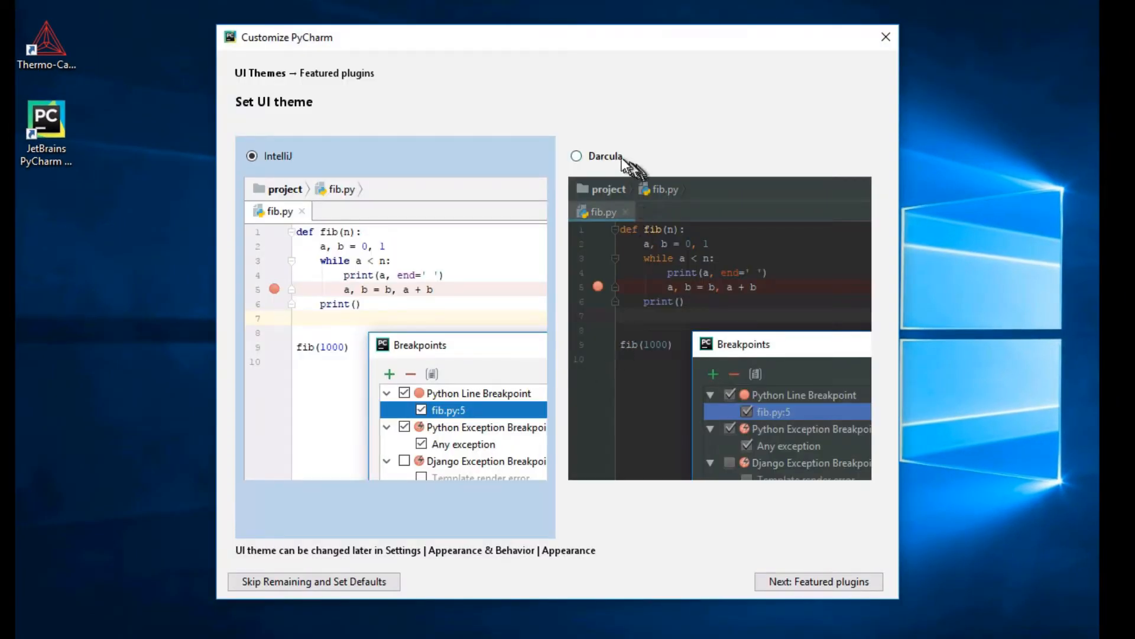
pyautogui.click(621, 157)
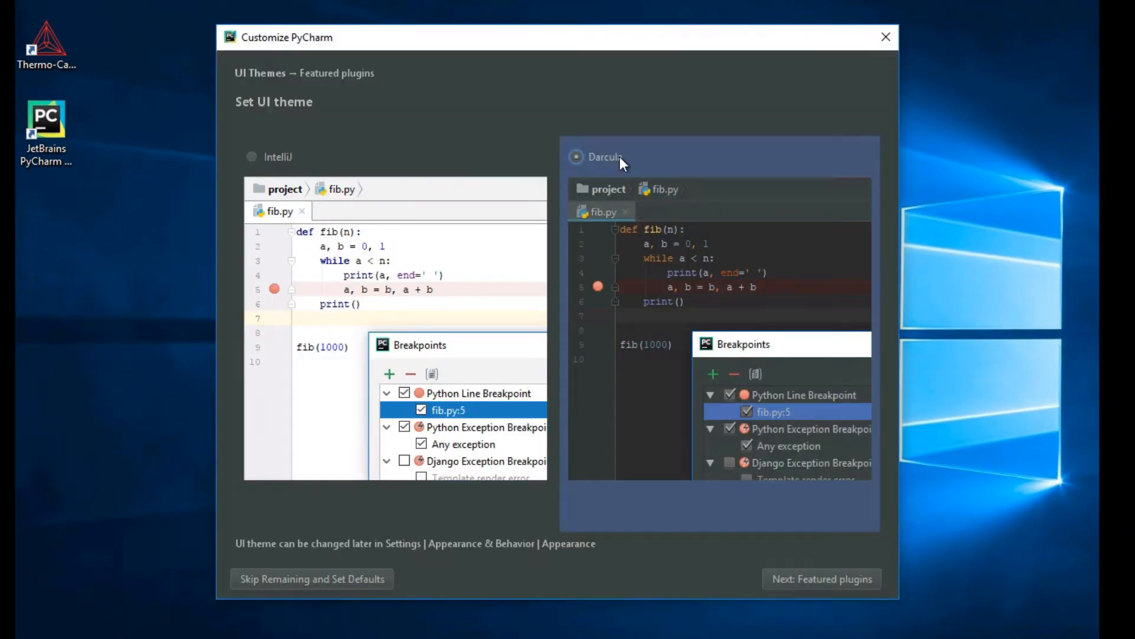
pyautogui.click(314, 577)
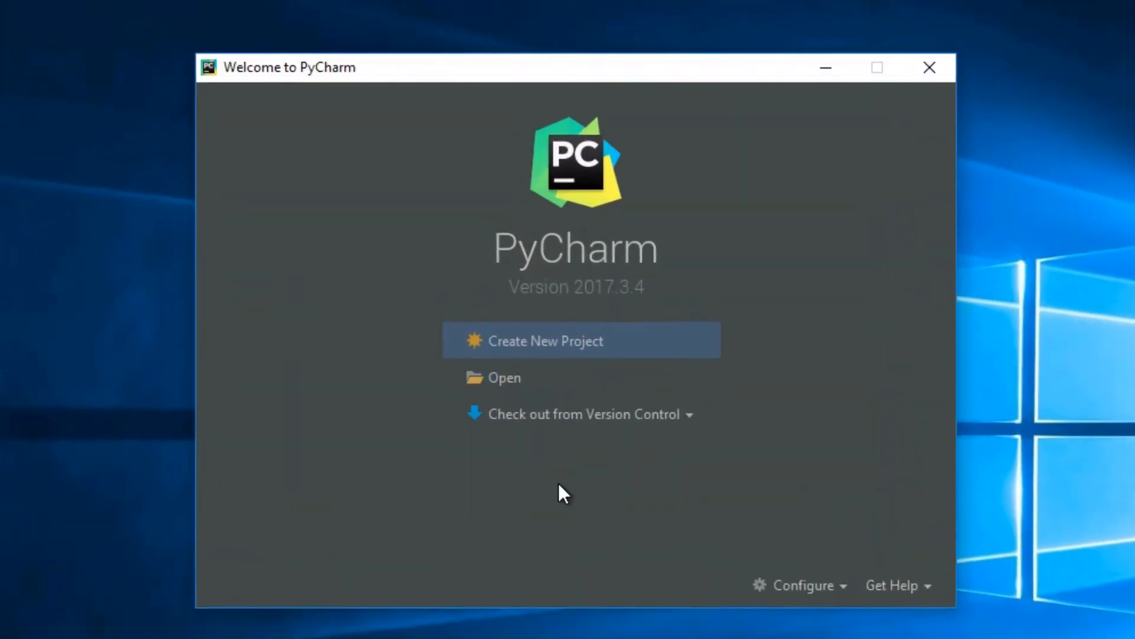
# Open the Examples folder from Documents\Thermo-Calc\2018a\SDK\TC-Python as a PyCharm project and dismiss the Tip of the Day
pyautogui.click(501, 383)
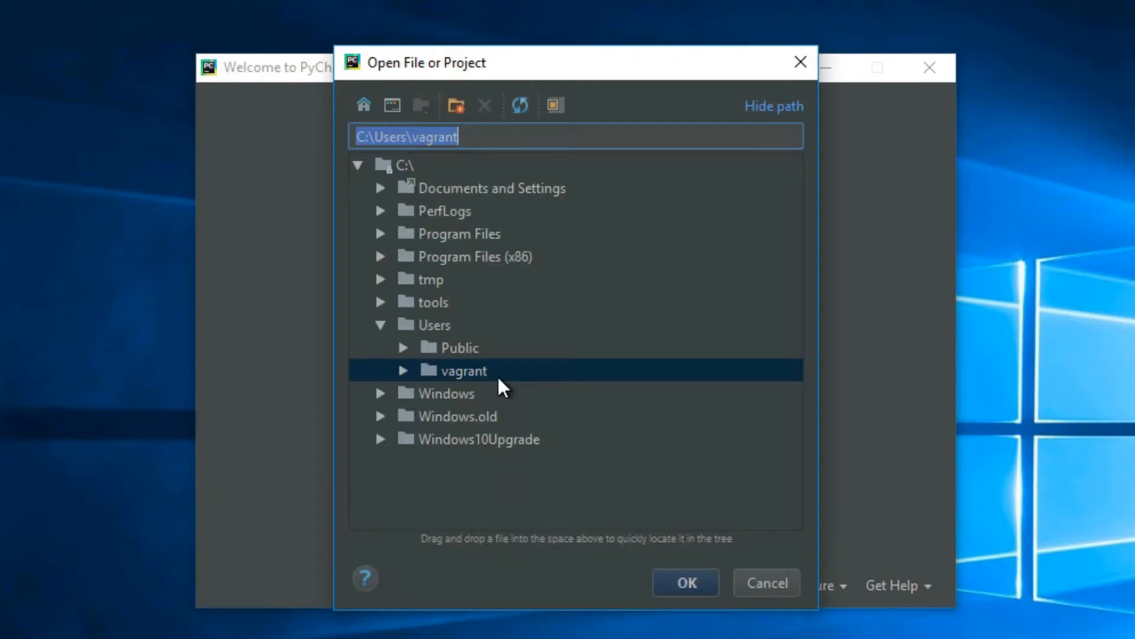
pyautogui.doubleClick(498, 377)
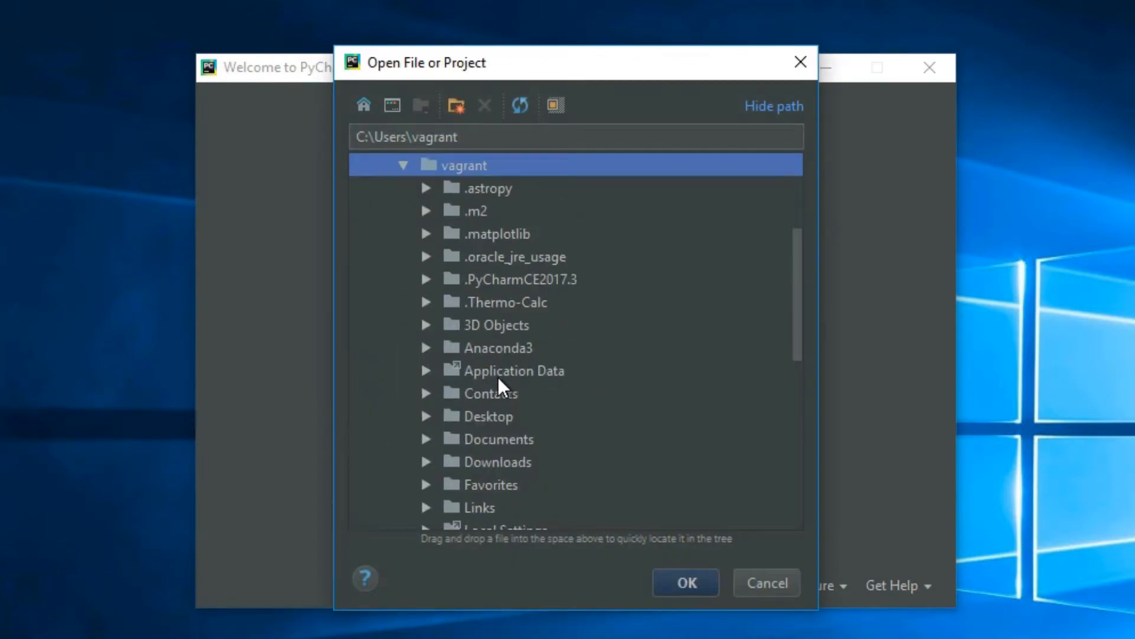
pyautogui.doubleClick(509, 439)
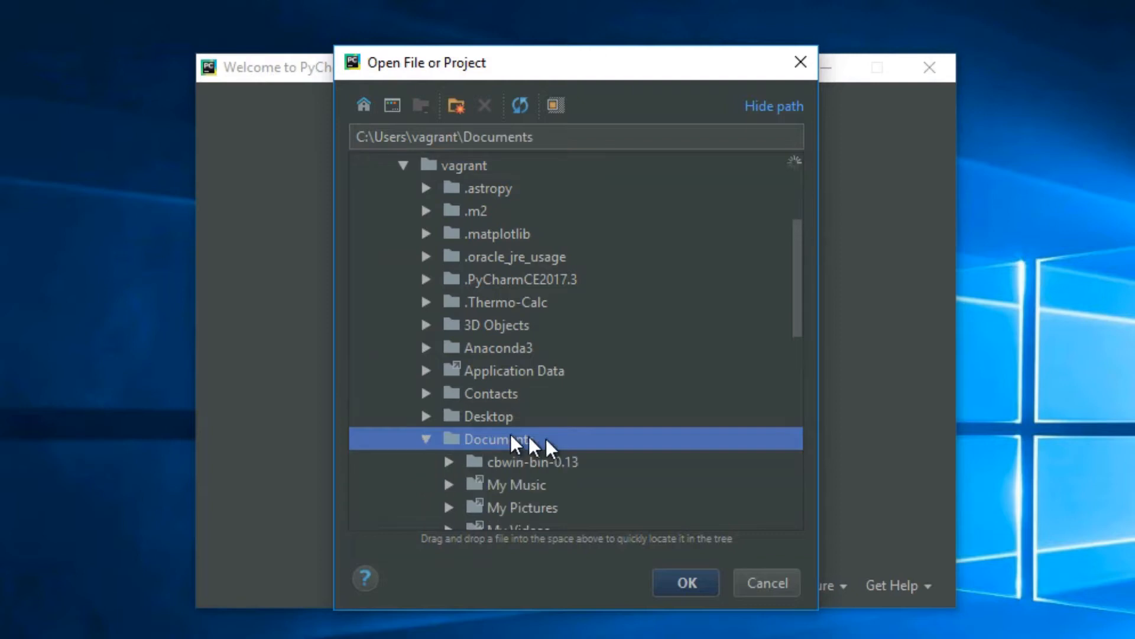
pyautogui.doubleClick(535, 372)
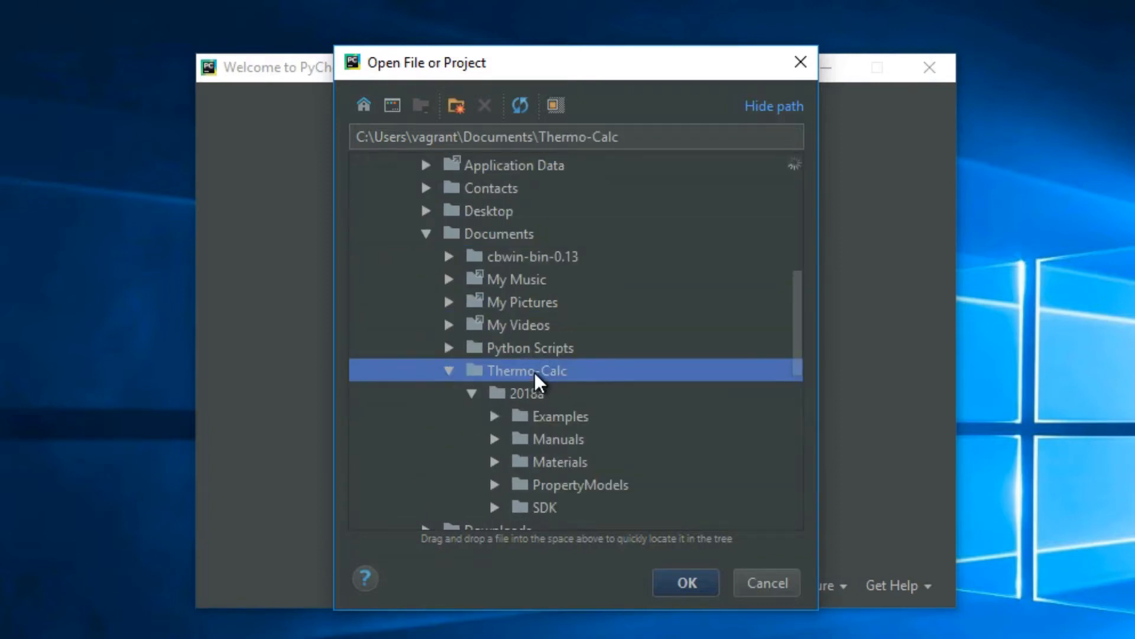
pyautogui.doubleClick(558, 373)
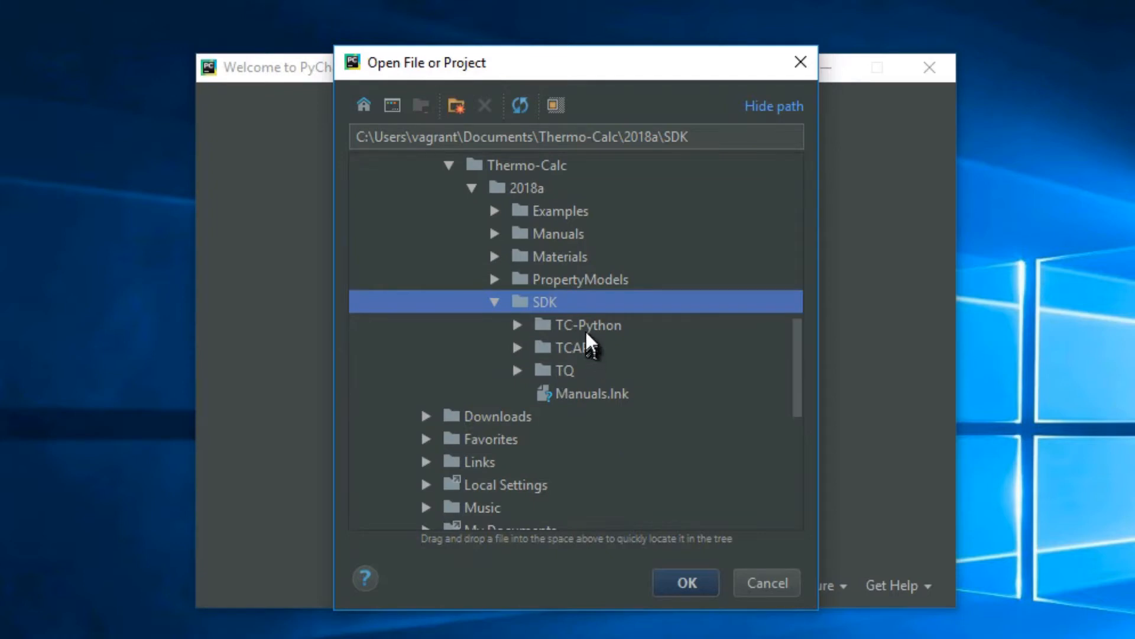
pyautogui.doubleClick(585, 328)
pyautogui.click(590, 345)
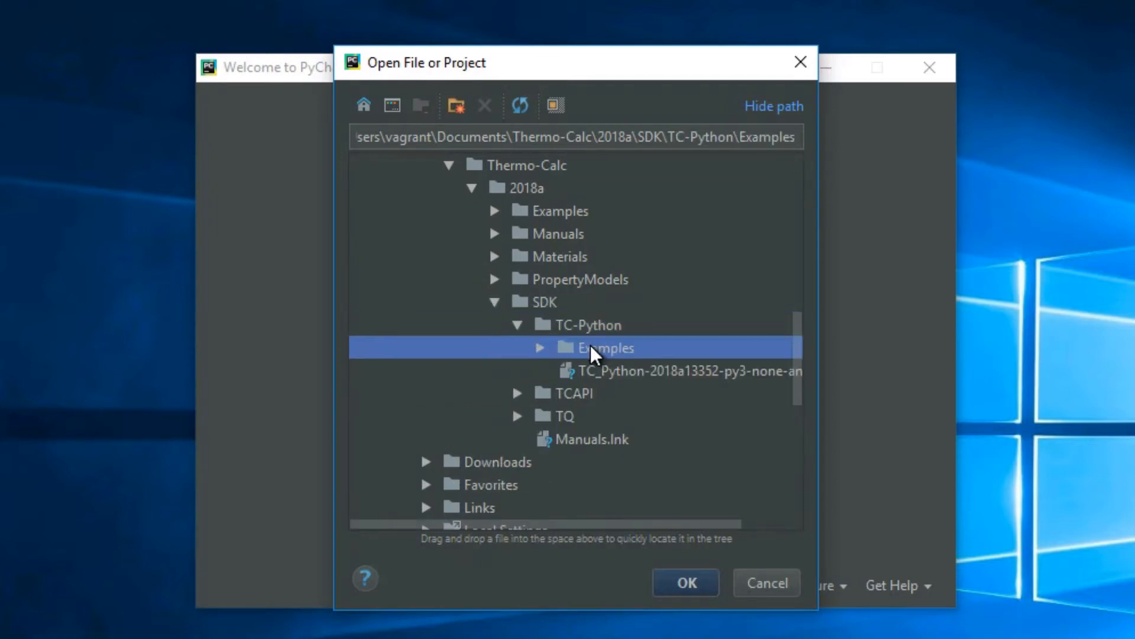
pyautogui.click(686, 577)
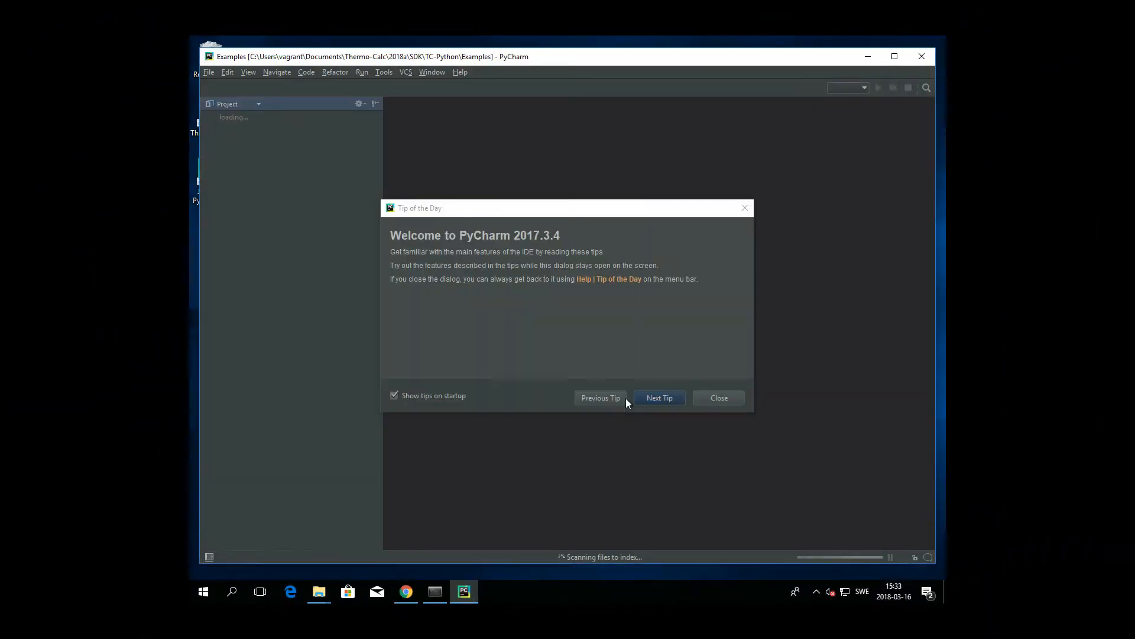
pyautogui.click(716, 398)
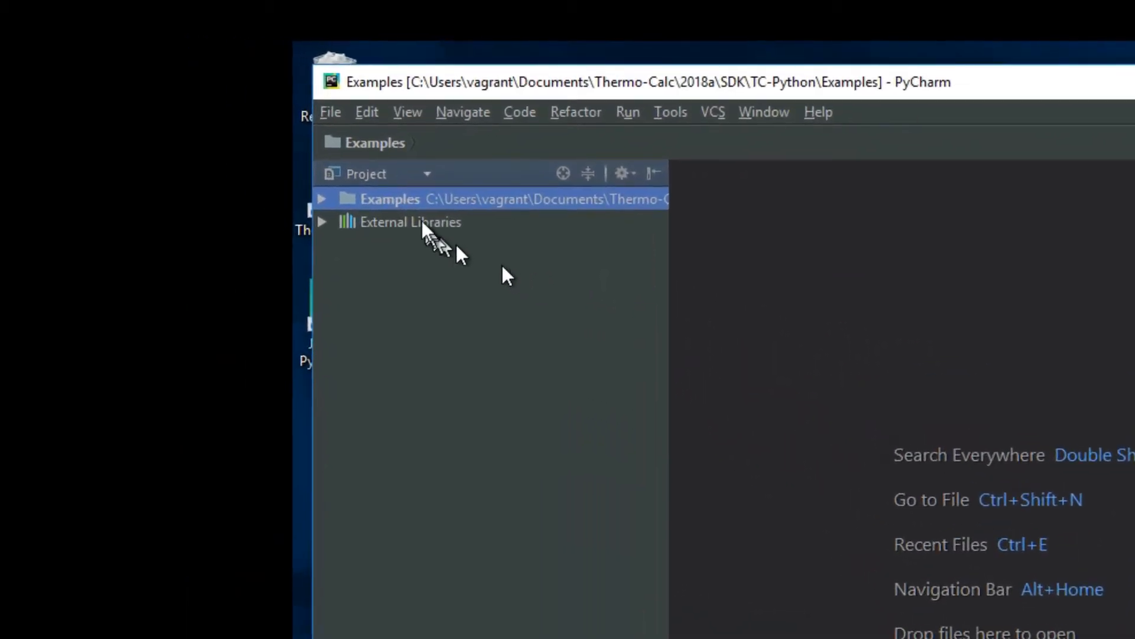
# Open pyex_P_01_Precipitation_Al-Sc_AL3SC.py from the Precipitation folder of the Examples project in the editor
pyautogui.doubleClick(412, 201)
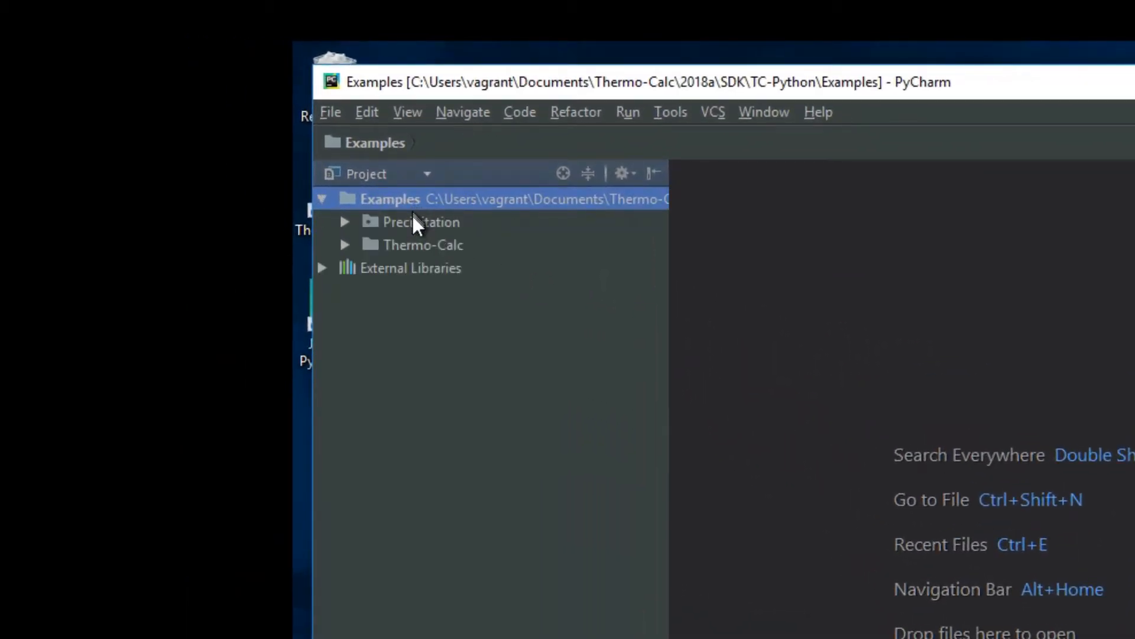
pyautogui.doubleClick(412, 217)
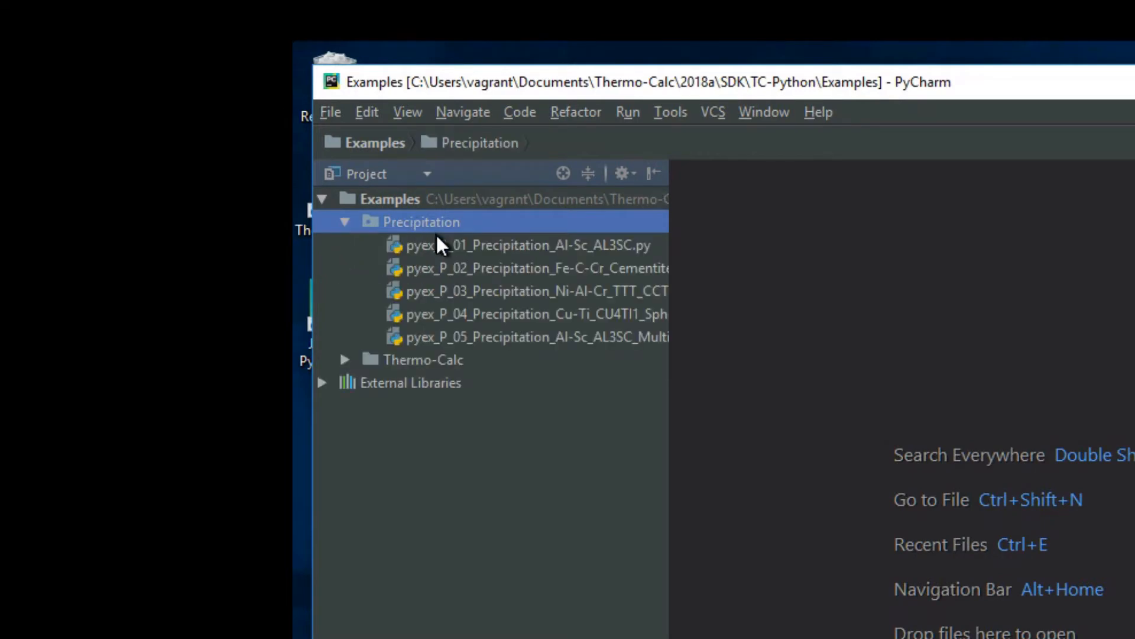
pyautogui.doubleClick(438, 244)
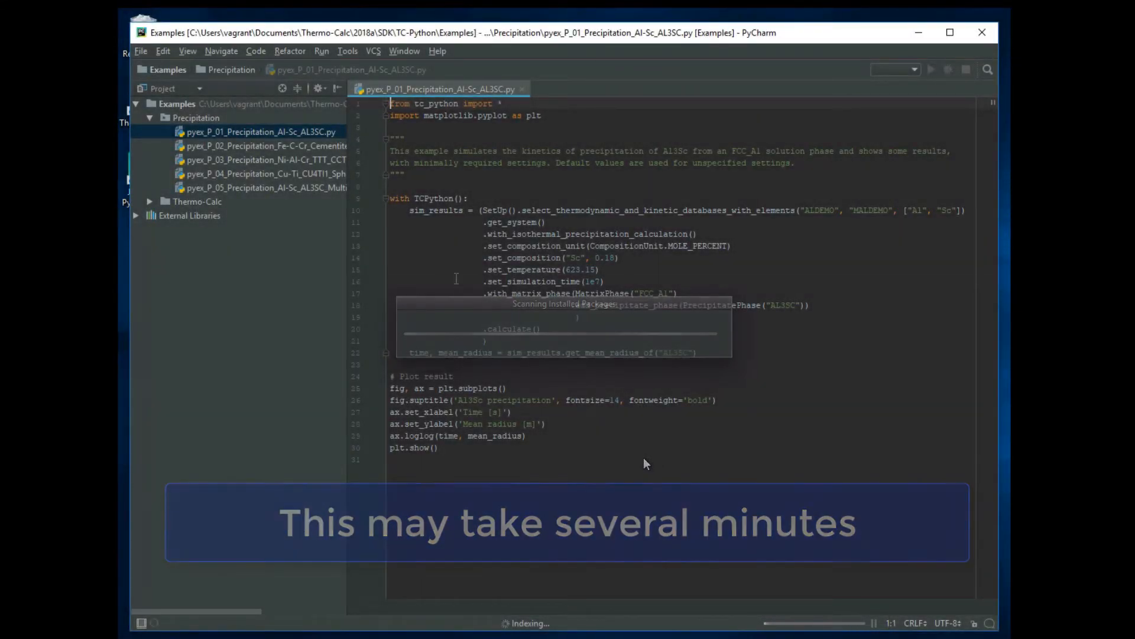
pyautogui.click(440, 256)
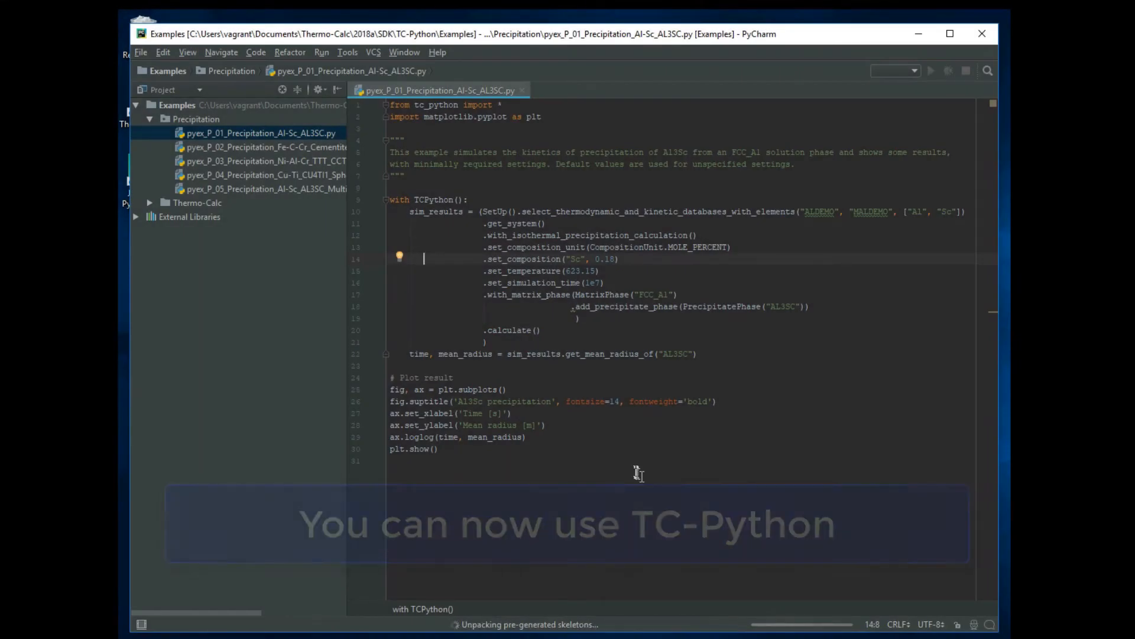
# Run the open Al-Sc precipitation example script
pyautogui.click(636, 474)
pyautogui.rightClick(636, 473)
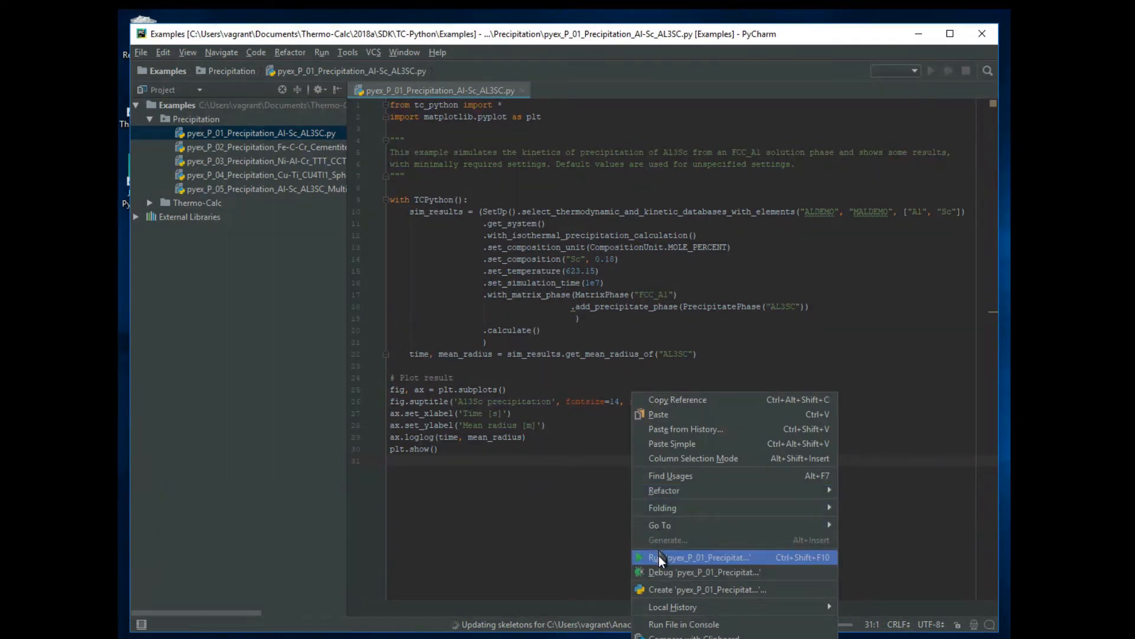
pyautogui.click(662, 557)
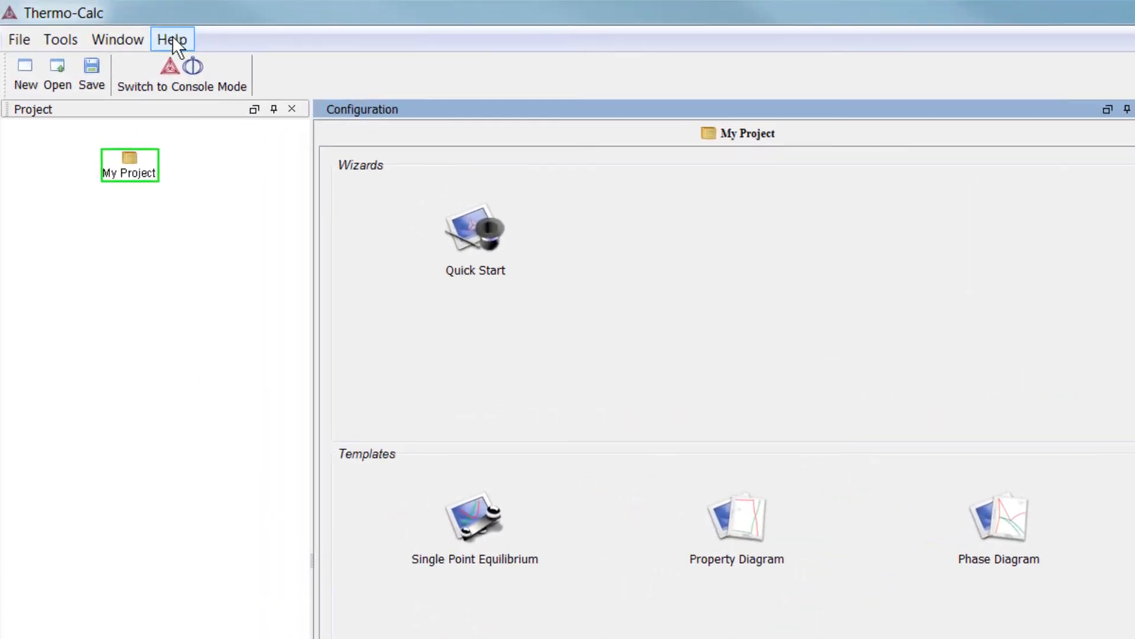
# In Thermo-Calc, open index.html from the TC-Python folder of the manuals and read the Troubleshooting page
pyautogui.click(172, 40)
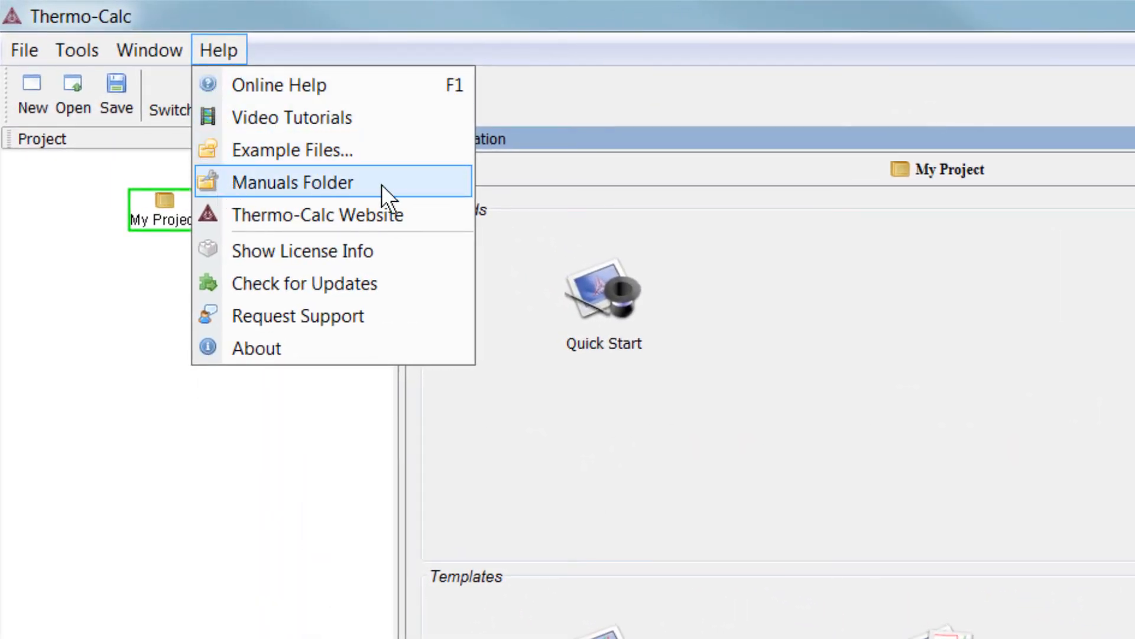
pyautogui.click(384, 184)
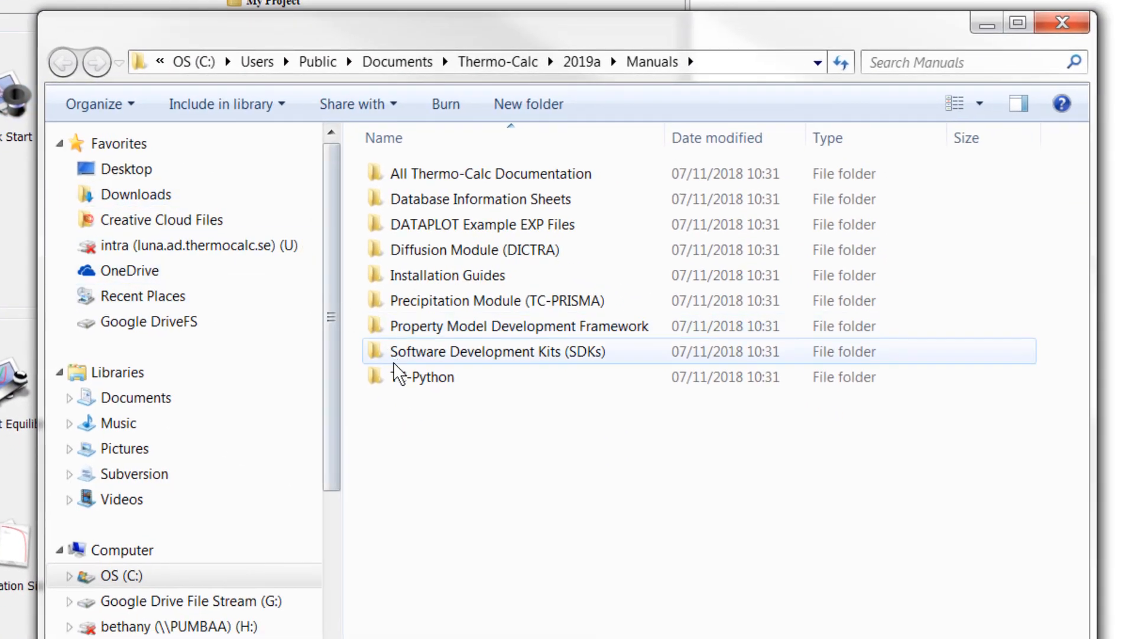
pyautogui.doubleClick(399, 374)
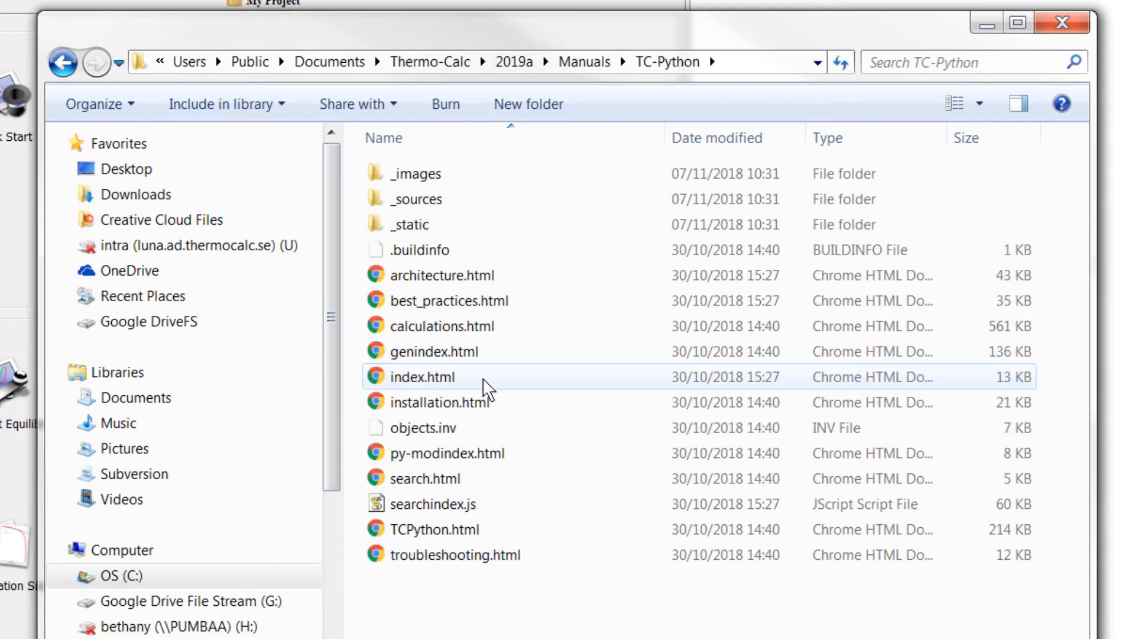
pyautogui.click(484, 379)
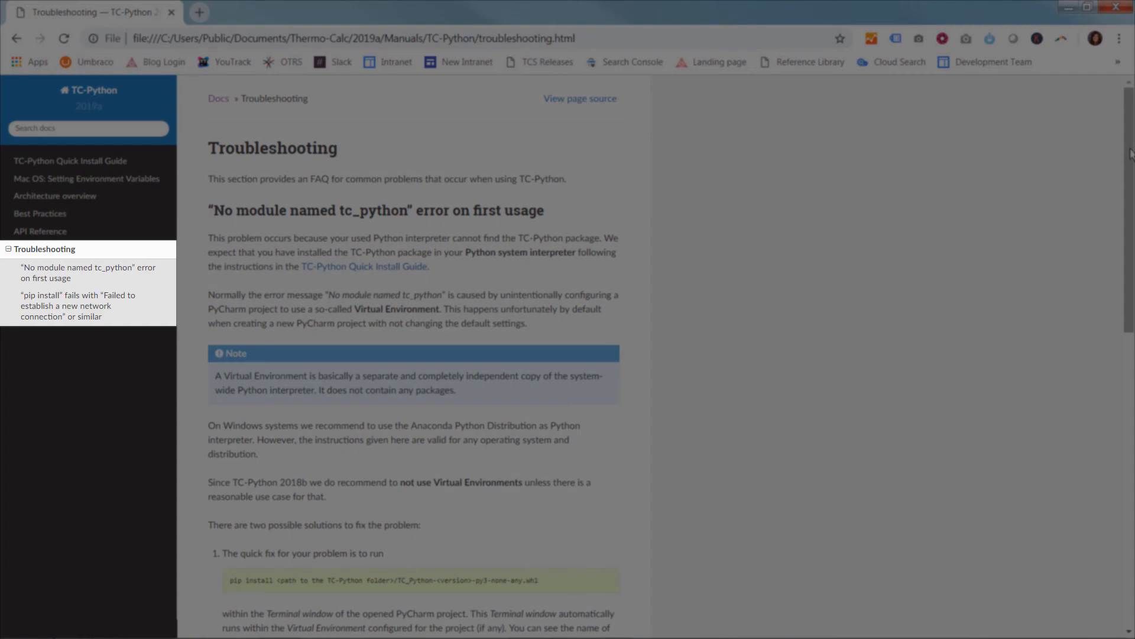
pyautogui.moveTo(1131, 154); pyautogui.dragTo(1133, 404)
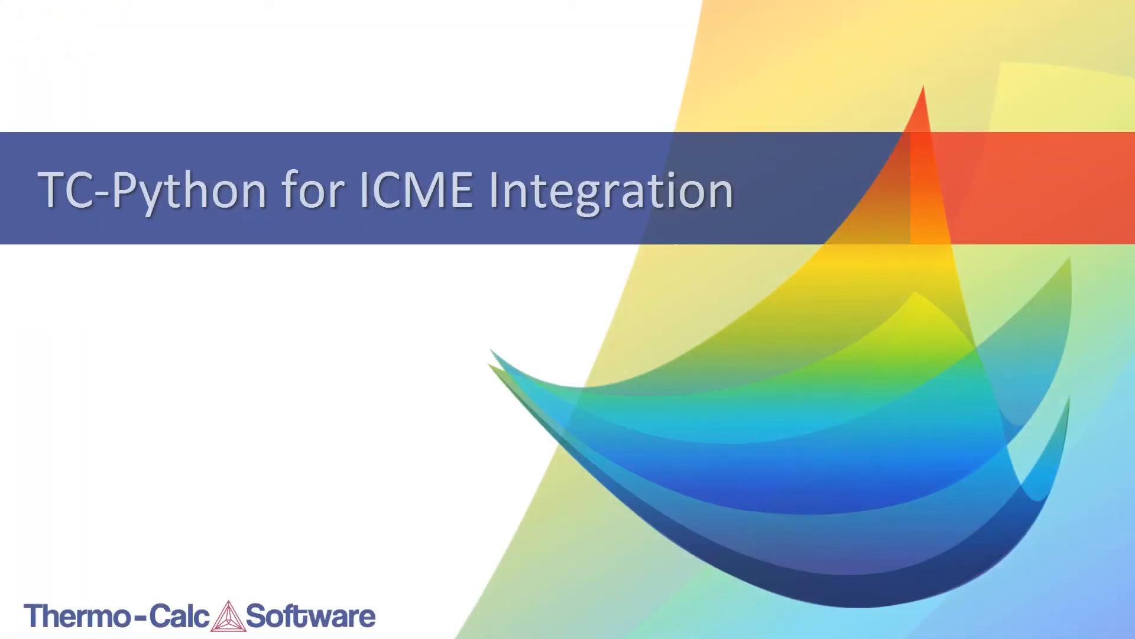